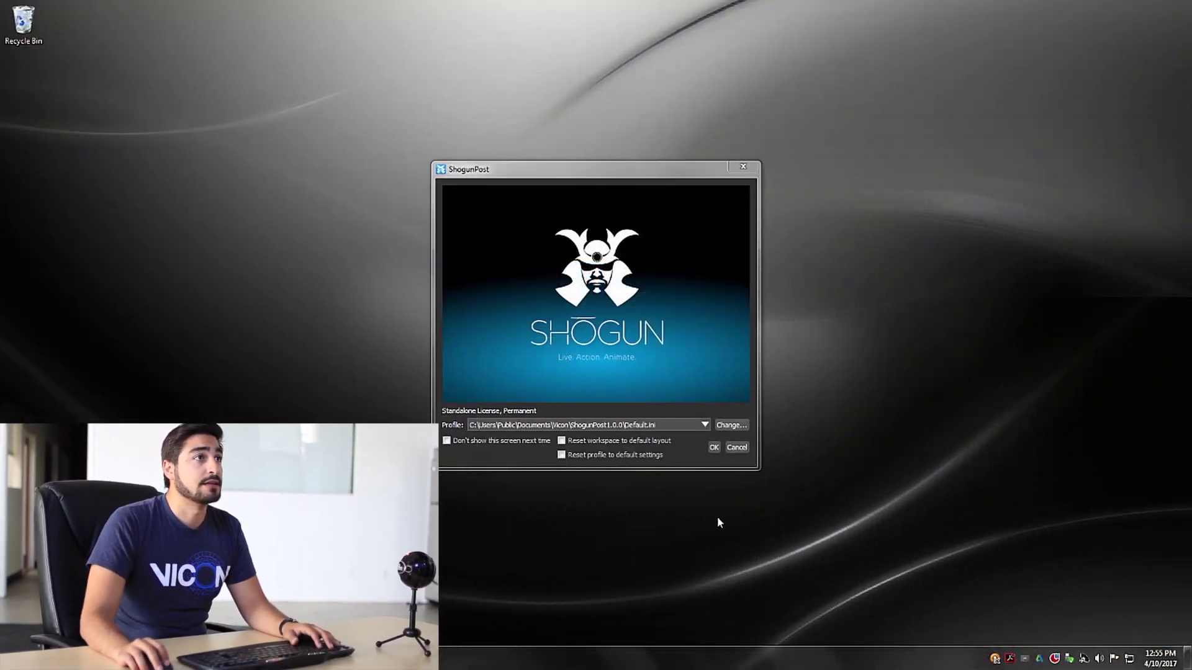
Start Shogun Post with the default profile and show the Data Management panel.
click(711, 444)
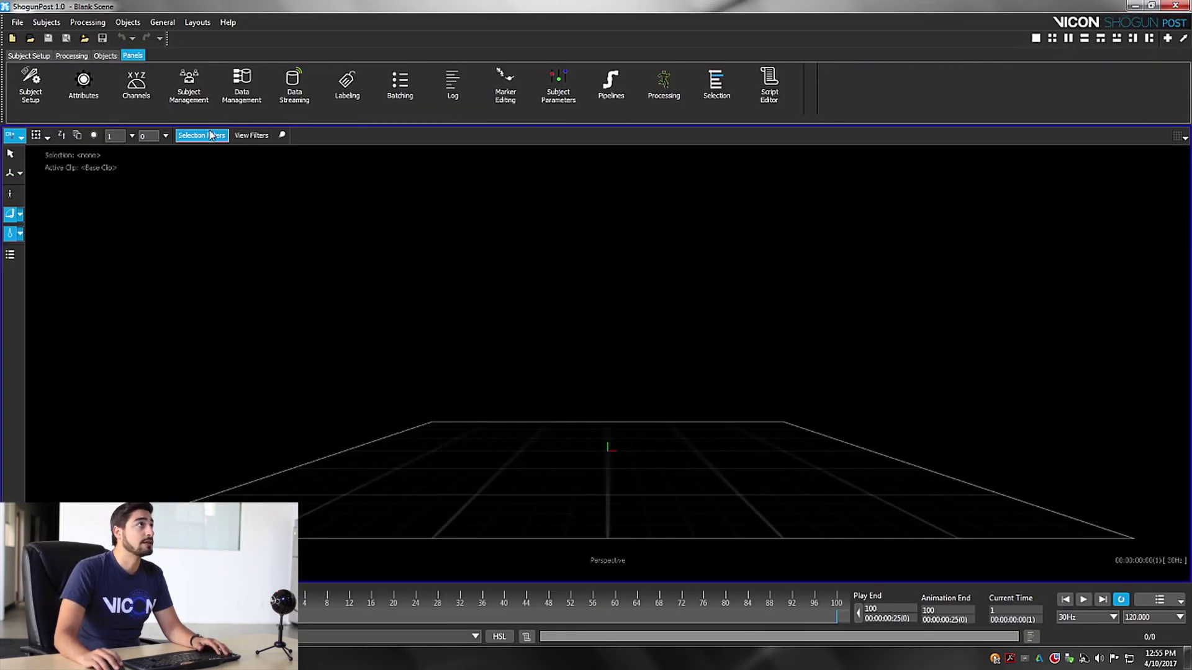
click(245, 76)
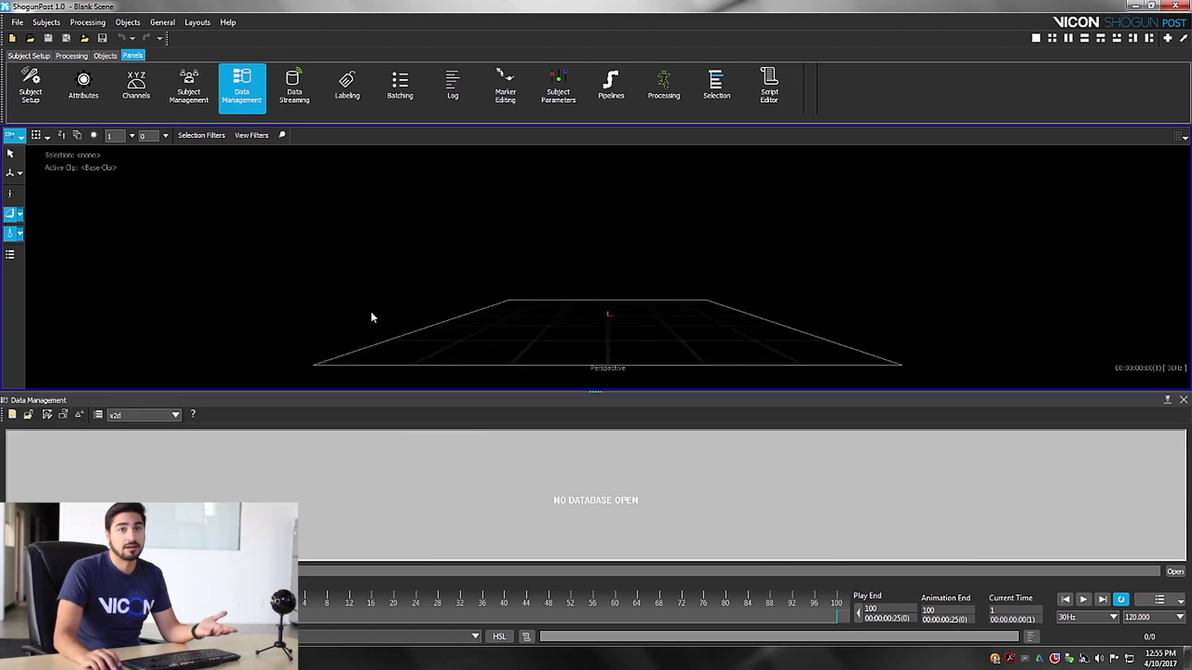
click(256, 96)
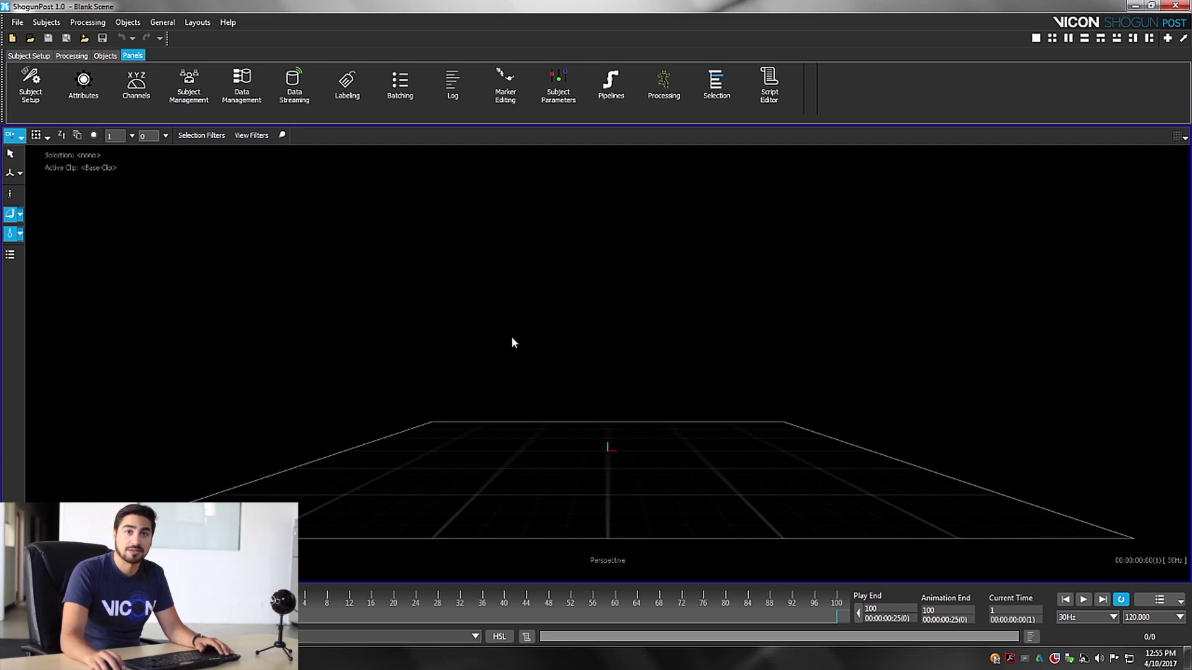
key(ctrl+d)
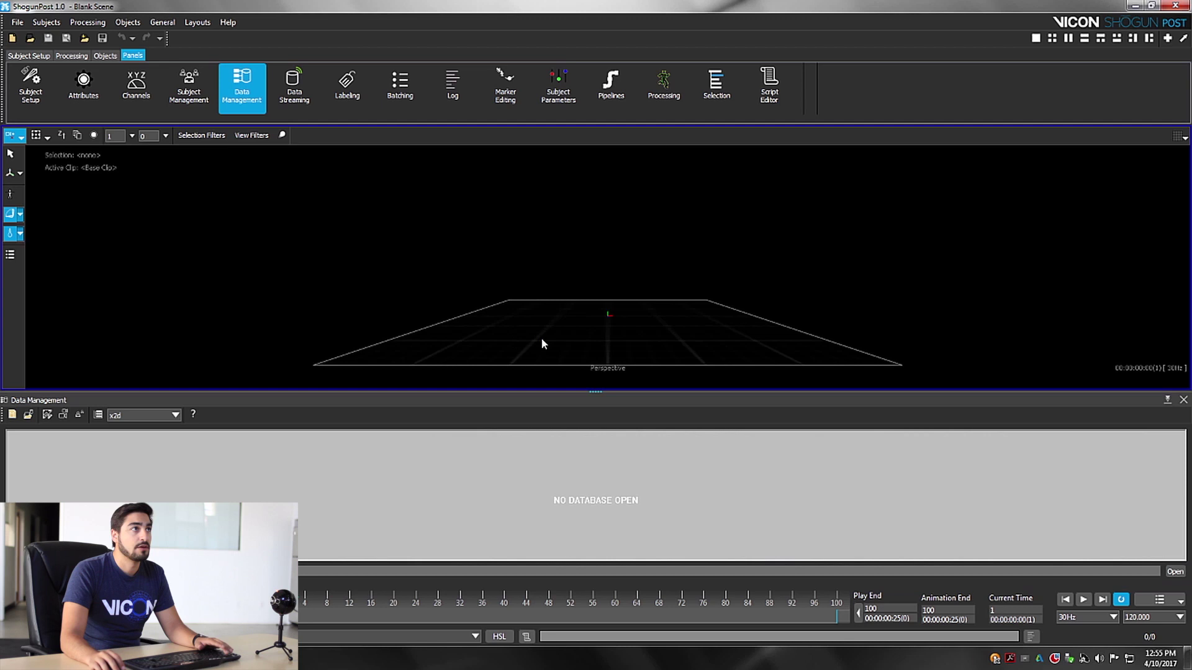
key(ctrl+d)
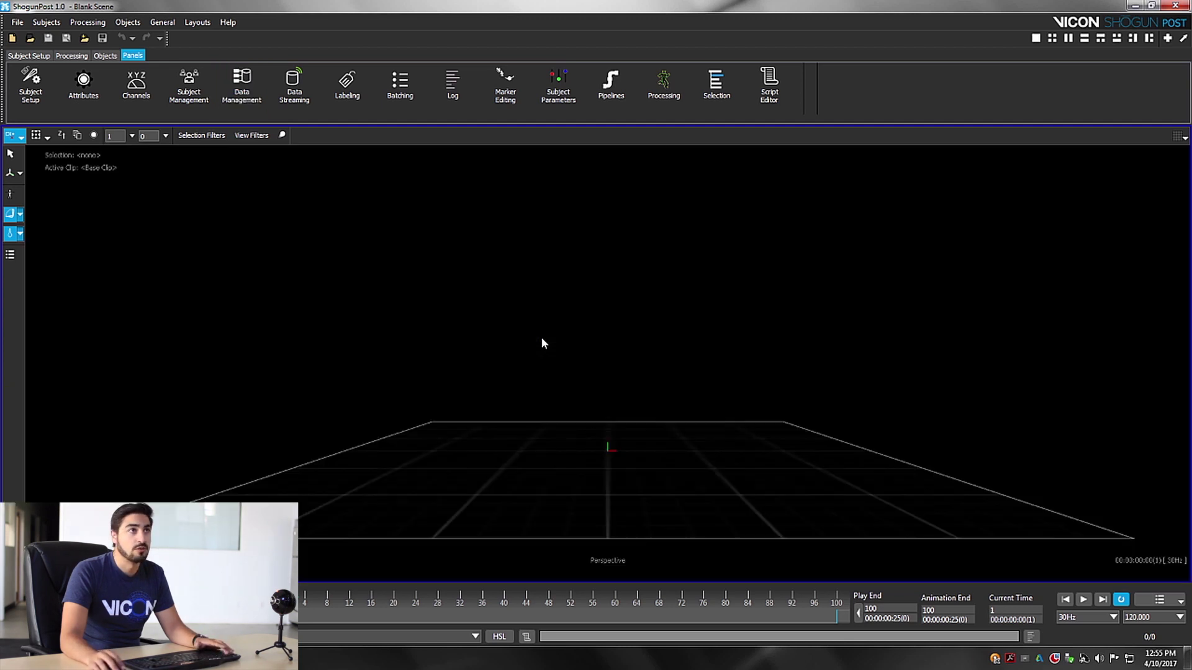
key(ctrl+d)
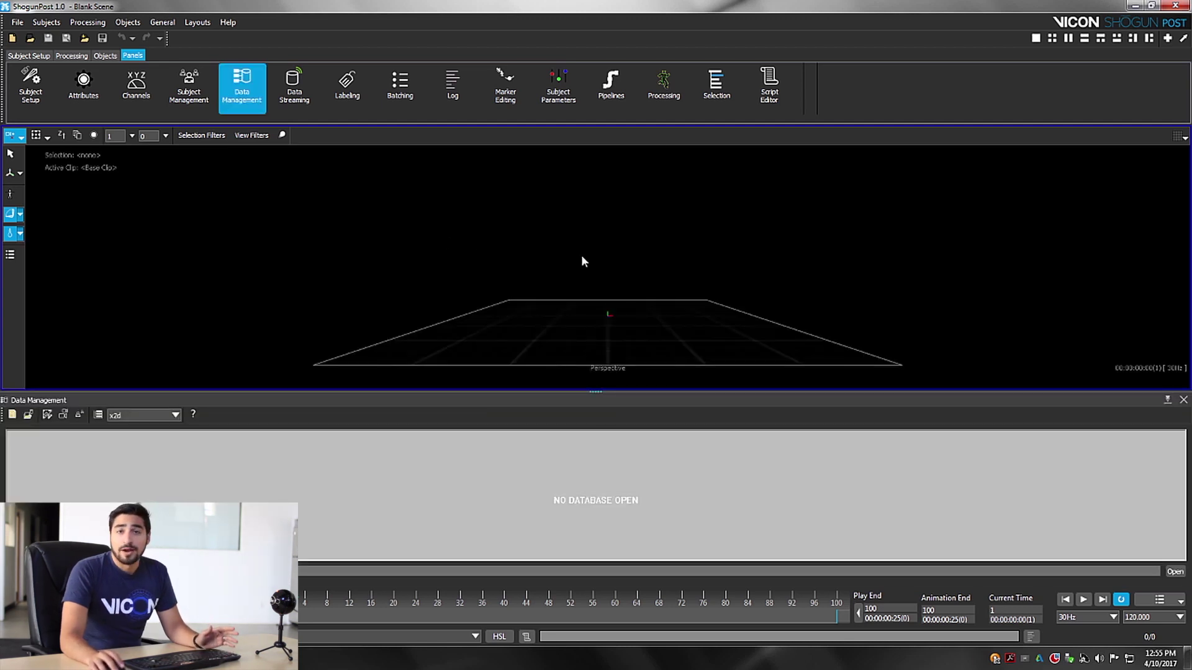
Minimize Shogun Post and launch the standalone Vicon Eclipse database manager to view its window and open-database option.
click(1134, 6)
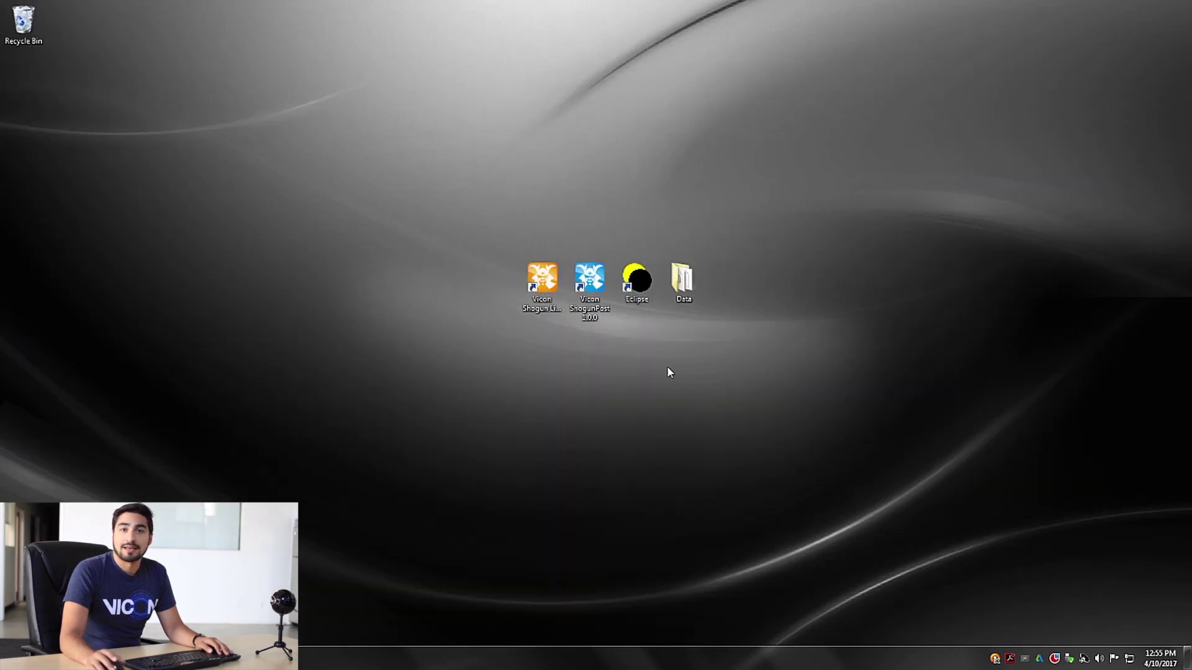
double_click(637, 280)
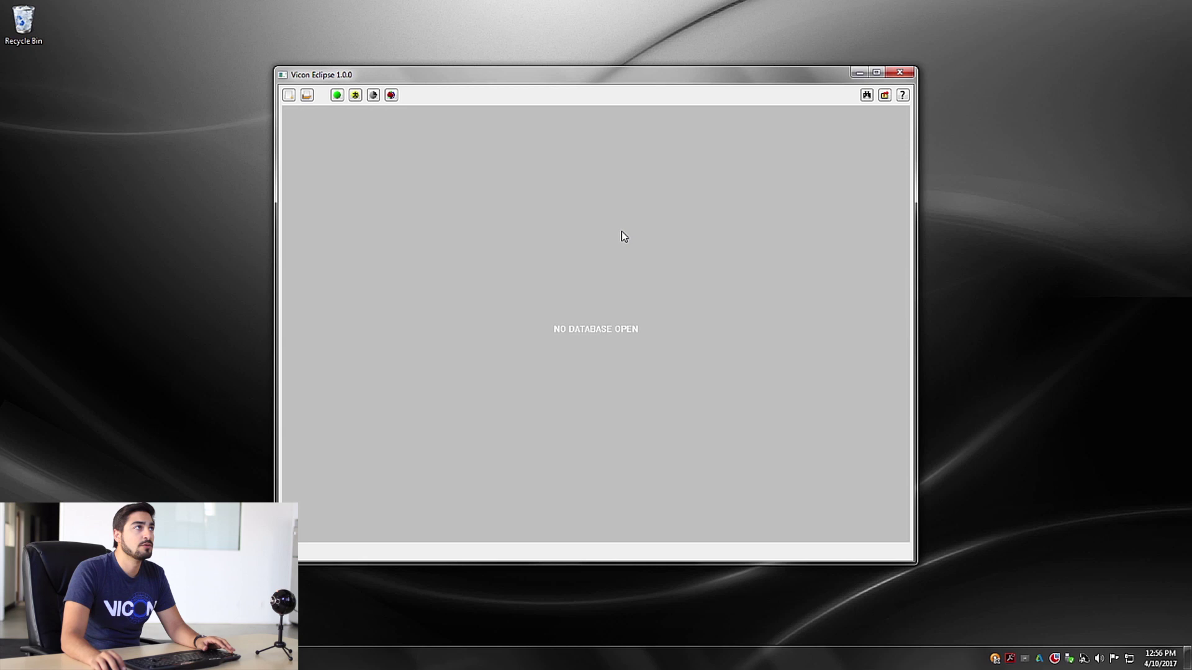
click(306, 95)
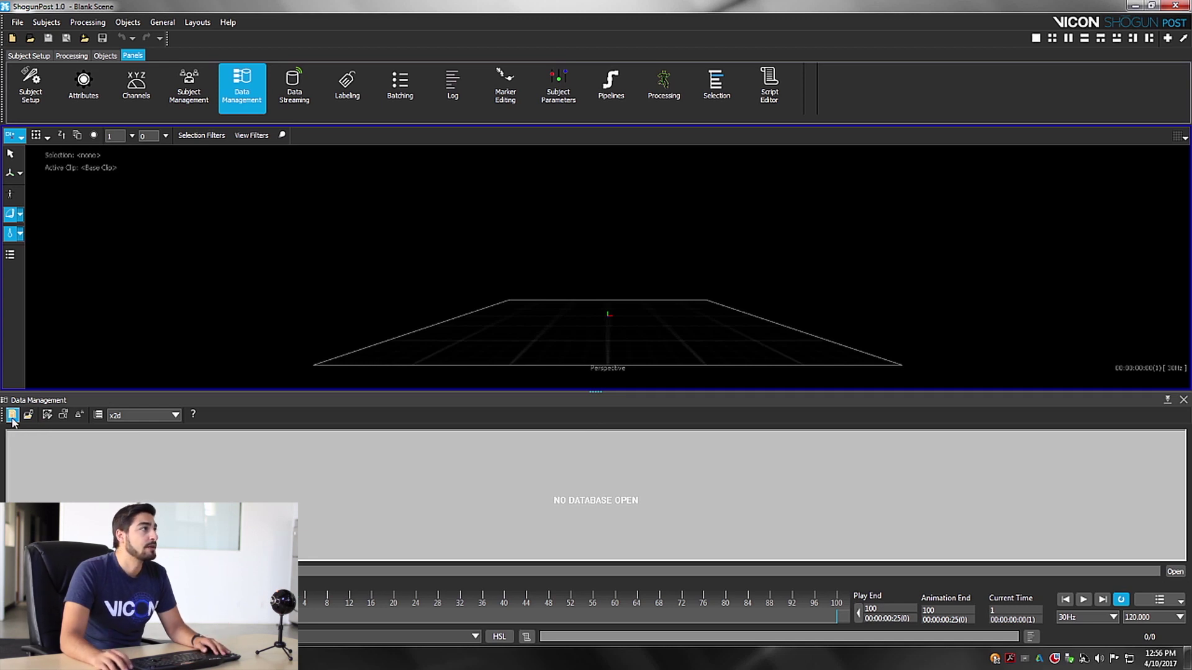
Start a new database in Shogun Post and set its location to the My Documents folder.
click(13, 416)
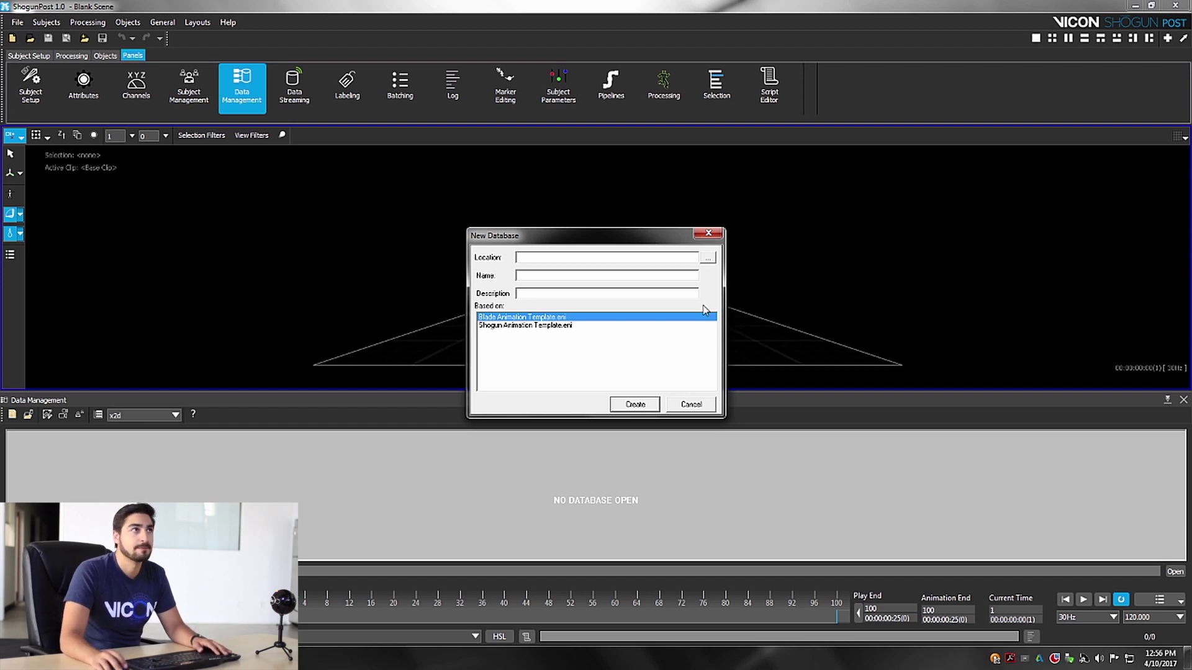
click(707, 261)
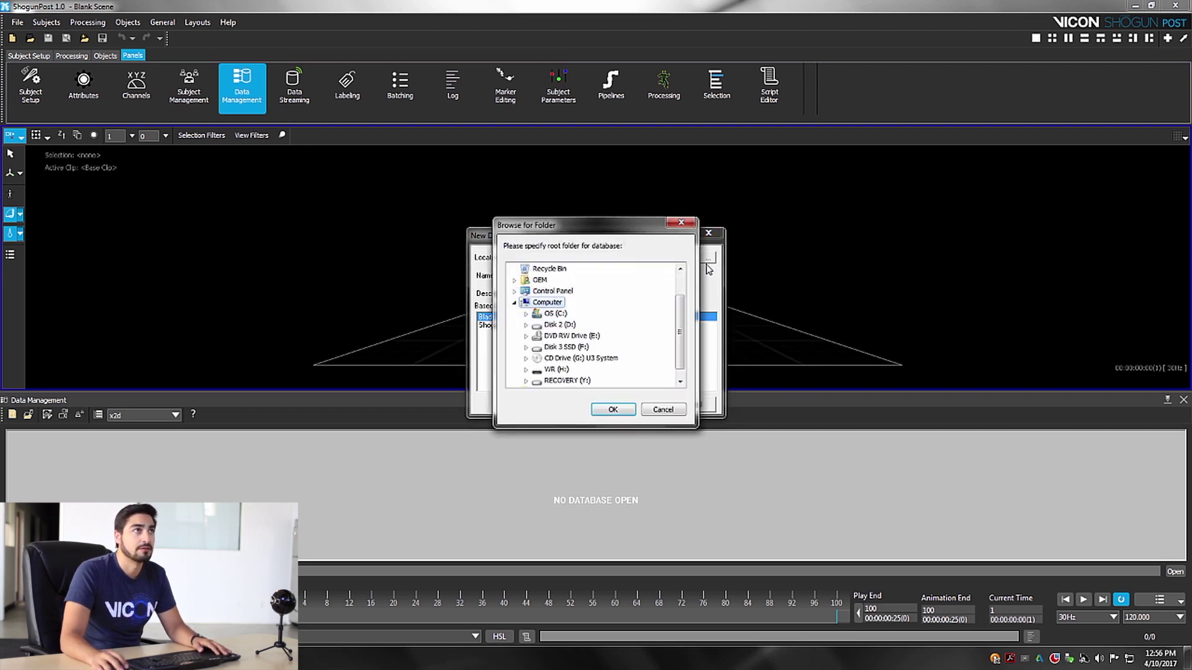
drag(678, 315, 678, 290)
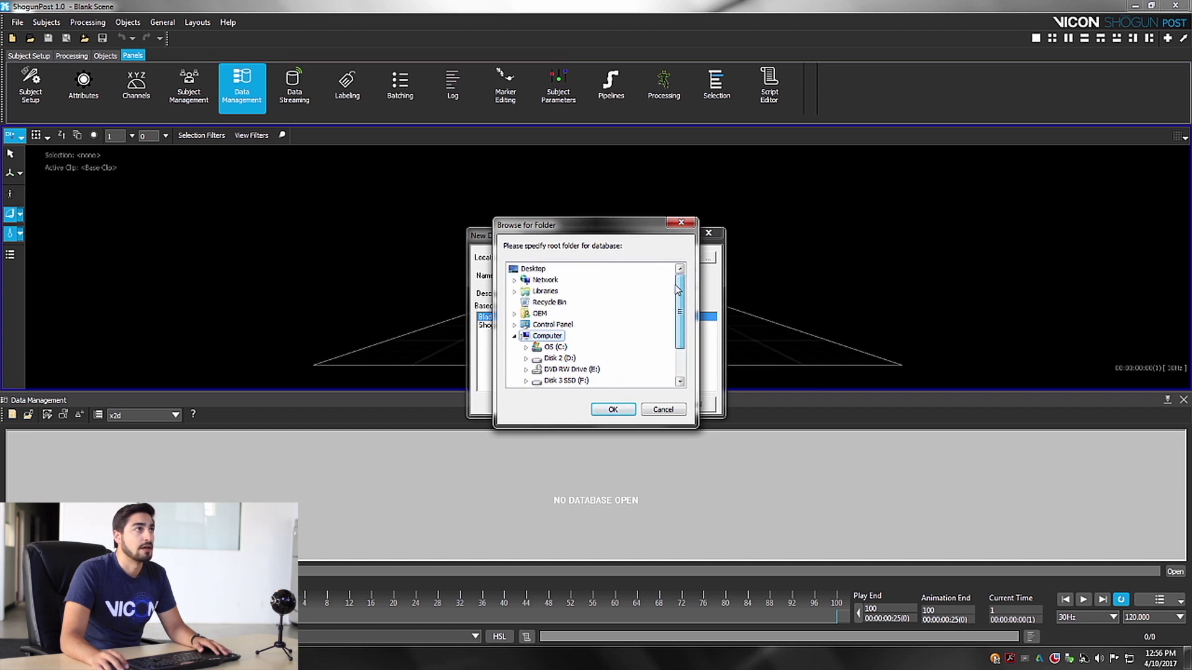
click(514, 292)
click(526, 325)
click(579, 269)
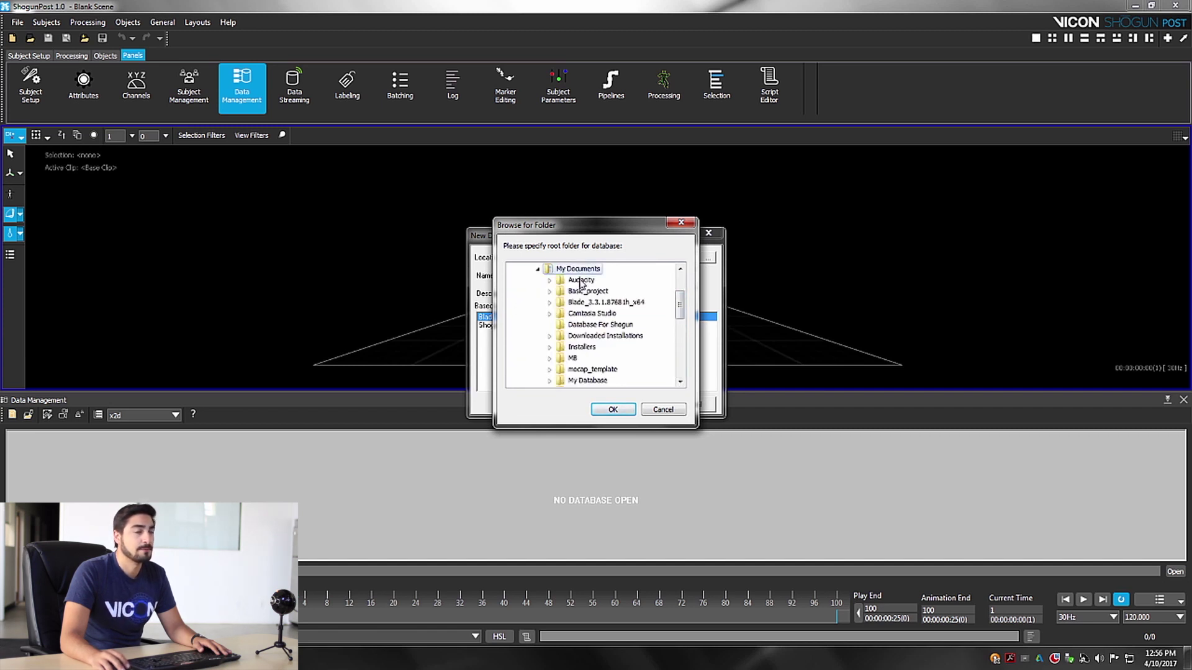
click(617, 409)
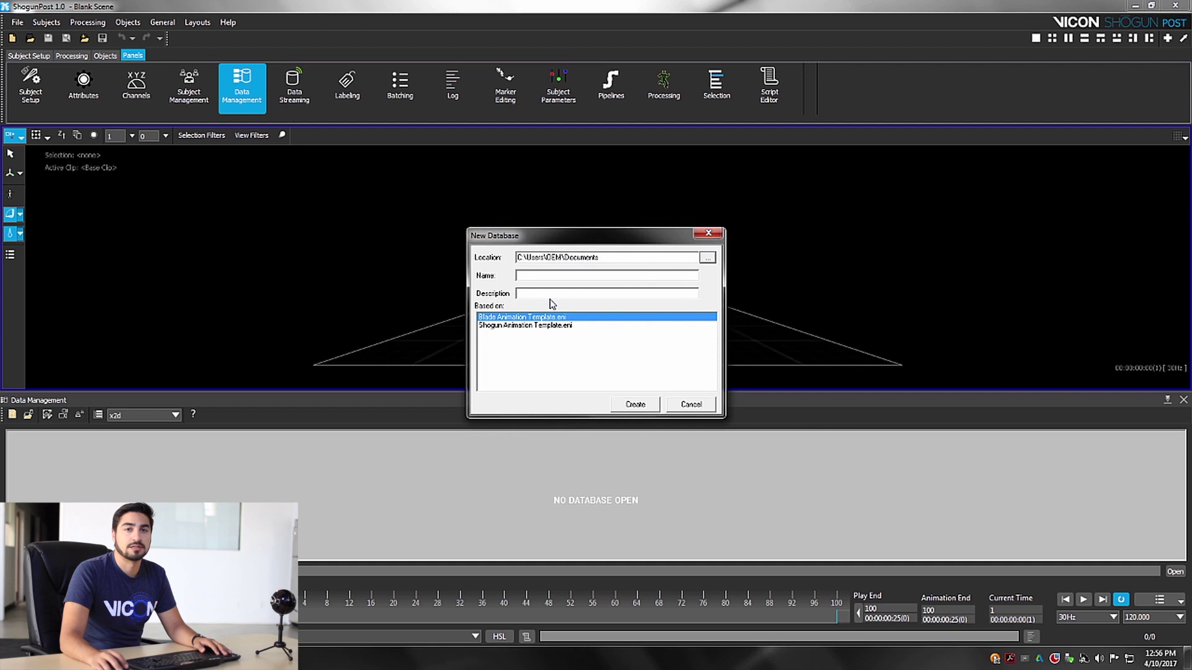
Name the database My Database, describe it as Tutorial Videos, base it on Shogun Animation Template.eni and create it.
click(551, 276)
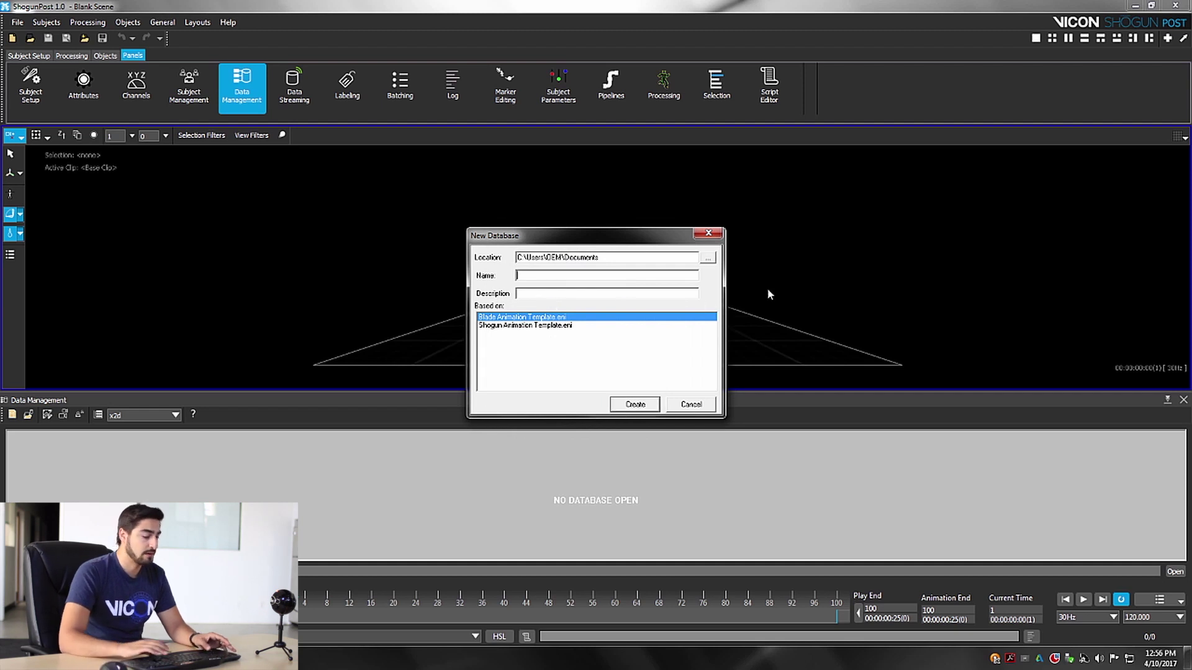
text(My Database)
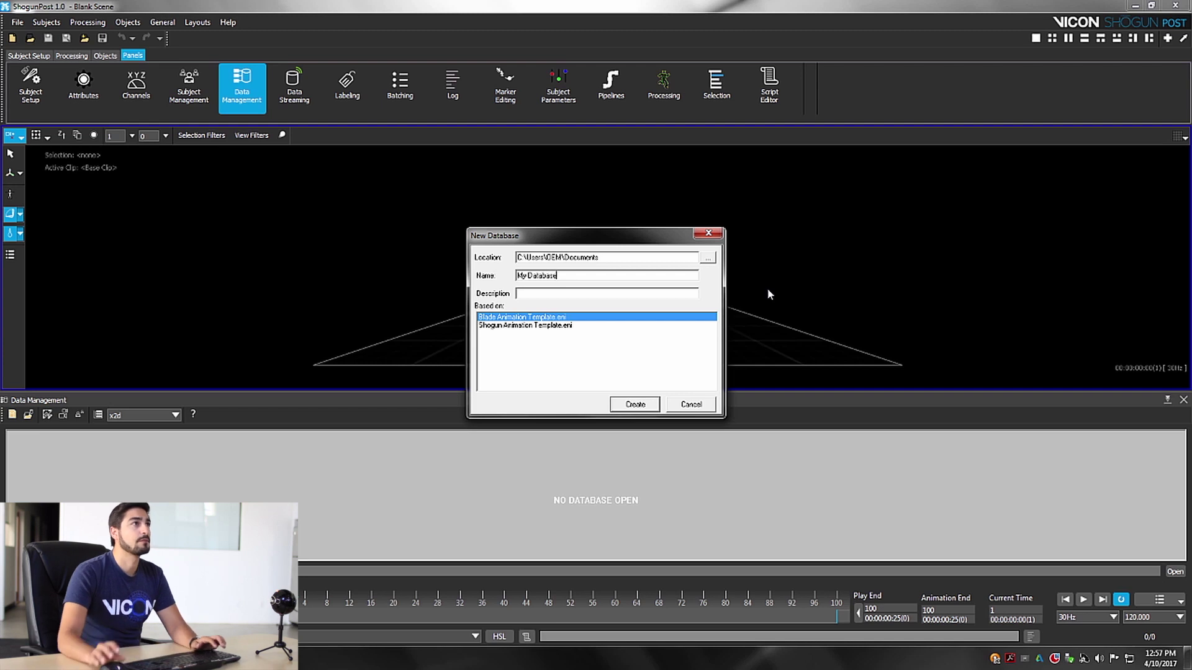
click(586, 294)
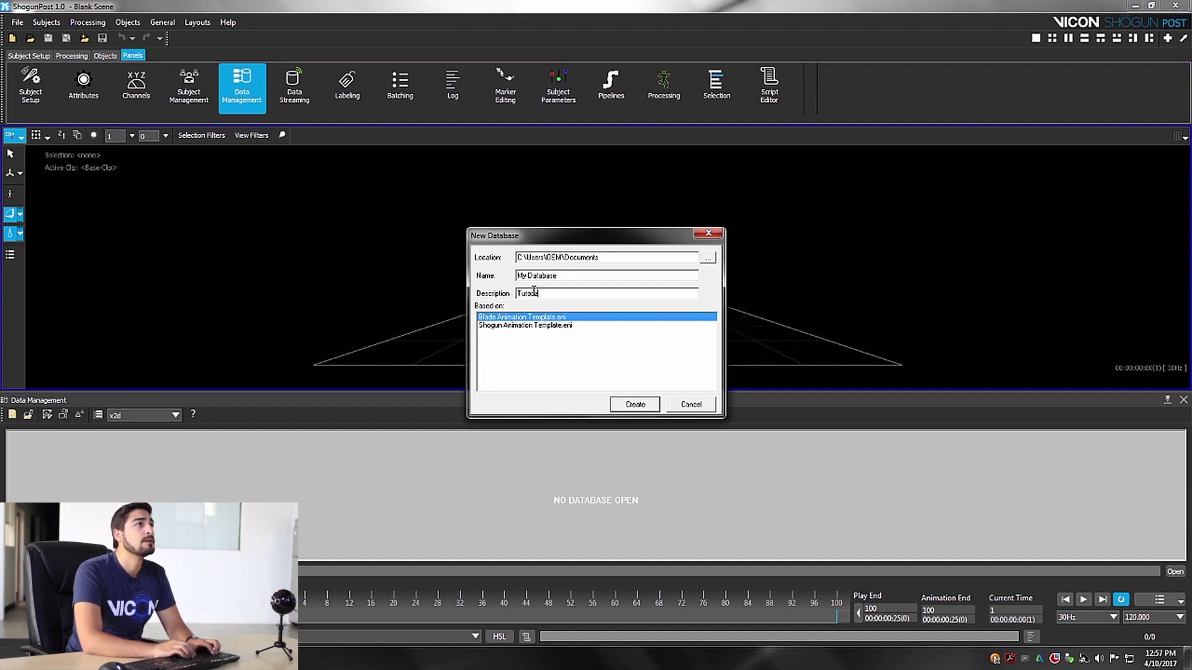
text(ideos)
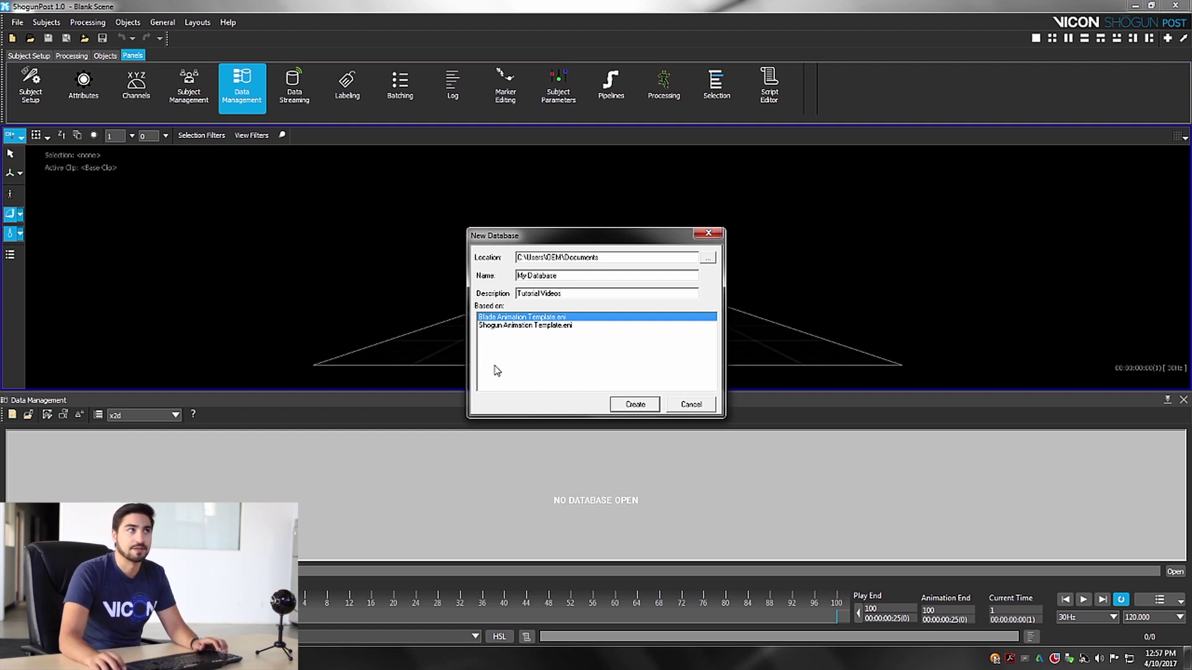
click(546, 325)
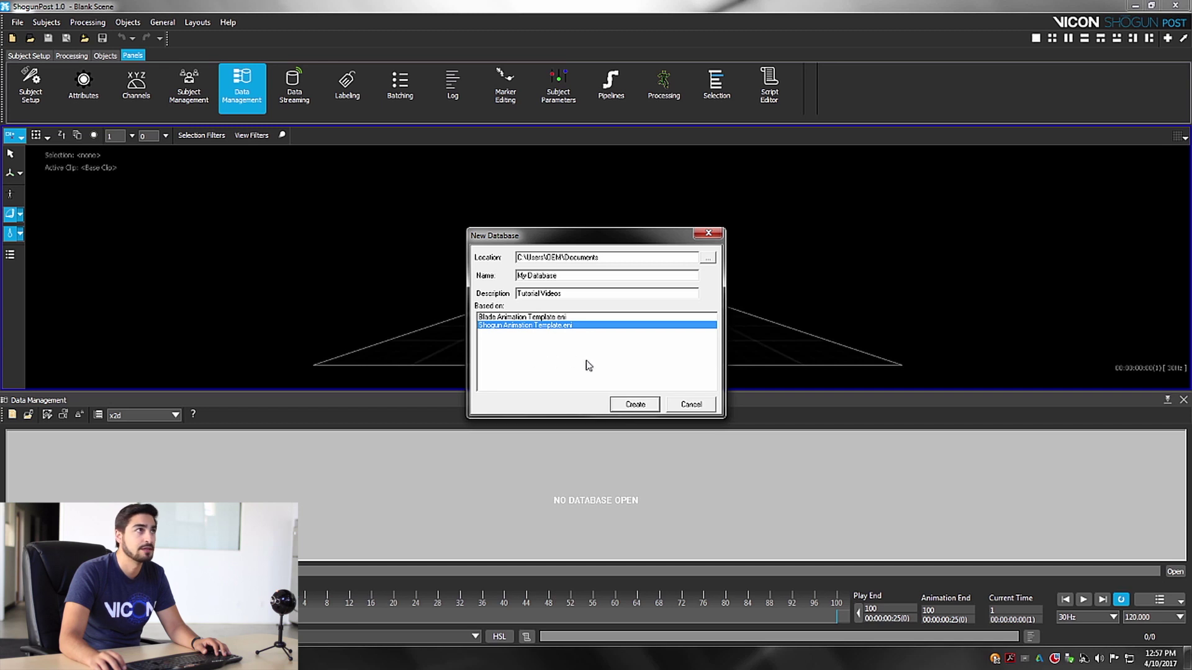
click(634, 404)
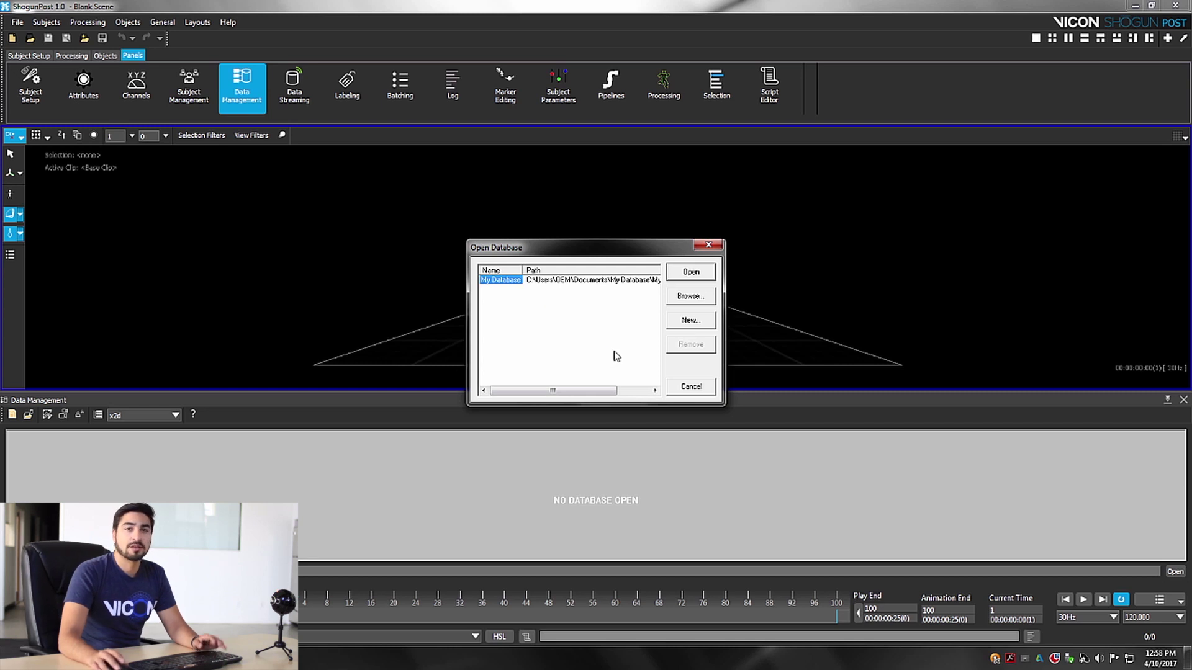
Open My Database from the list of available databases.
click(545, 316)
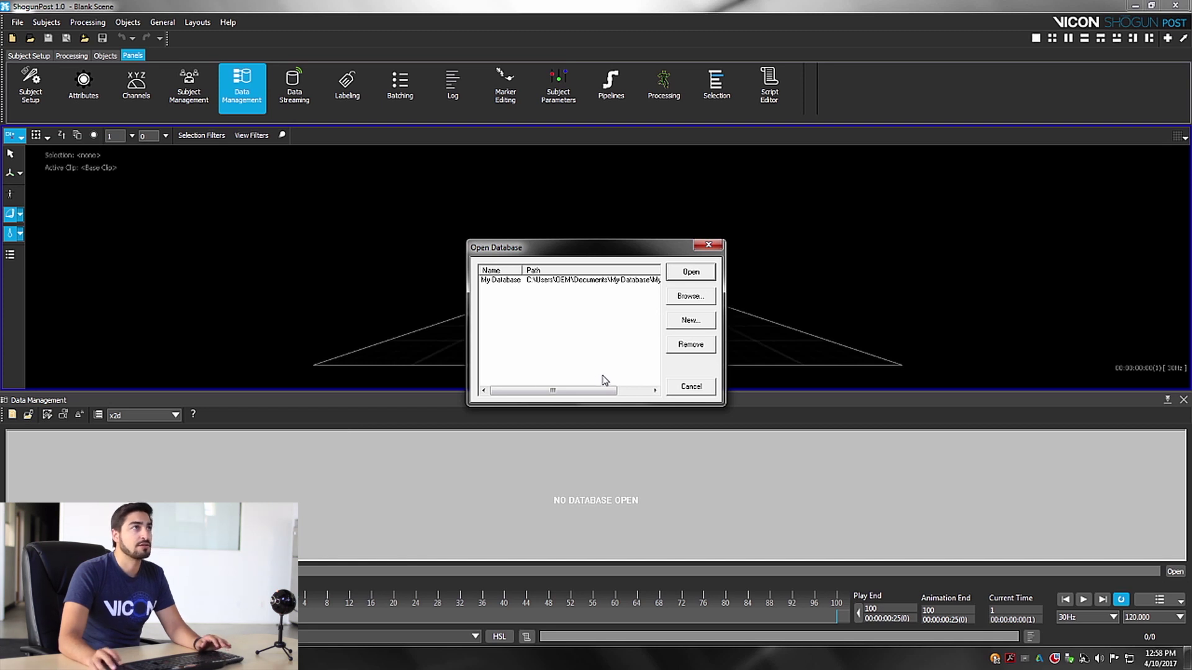
click(502, 282)
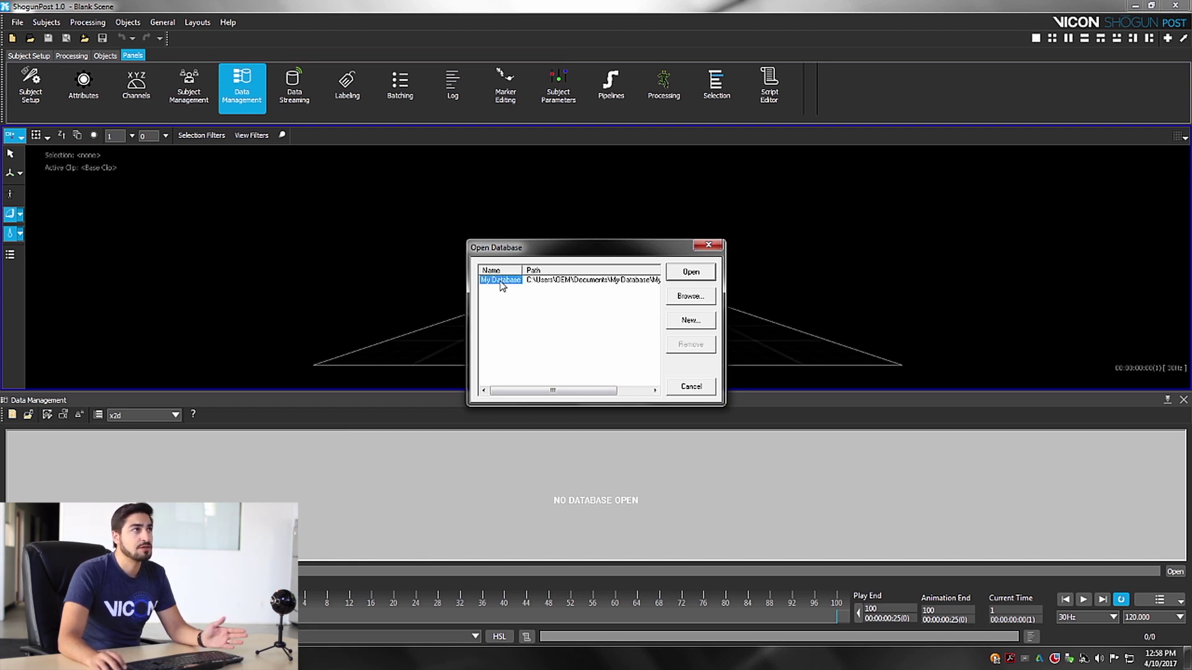
click(691, 273)
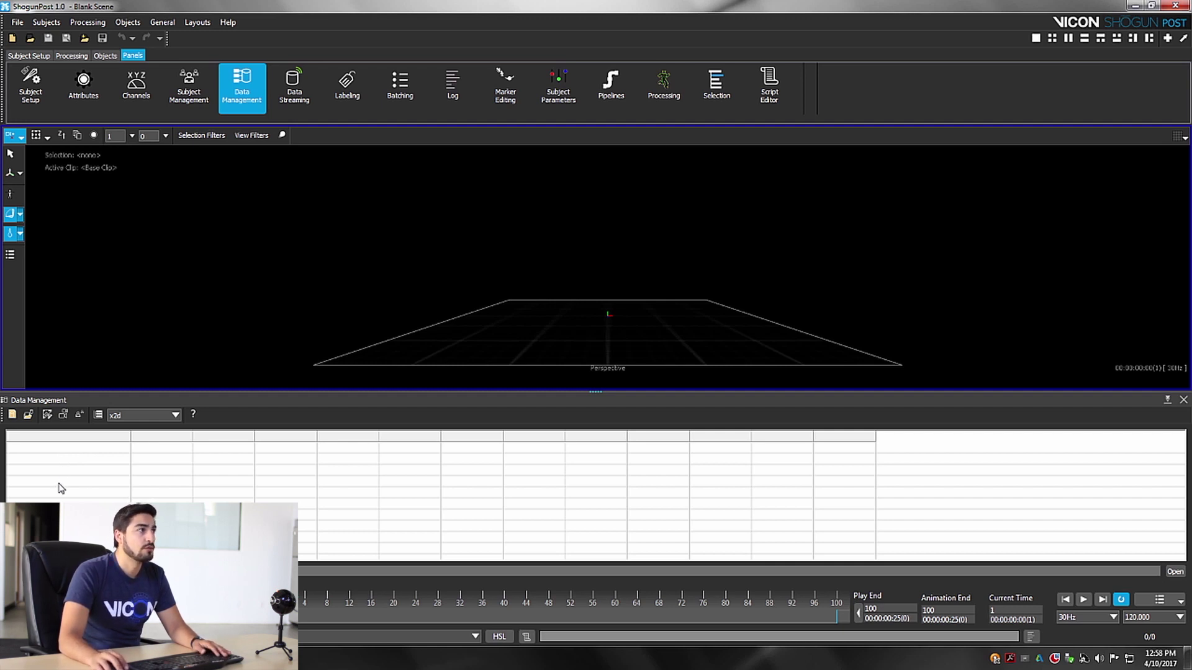
Add a new project named My Project to the empty database.
right_click(60, 488)
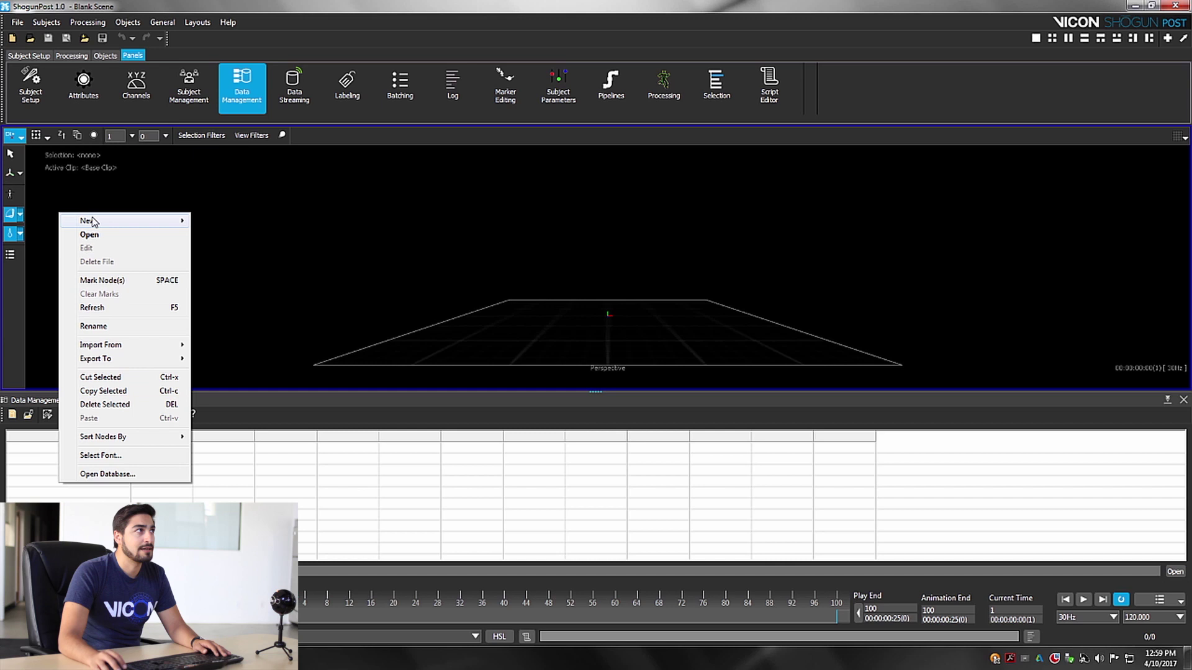
mouse_move(118, 221)
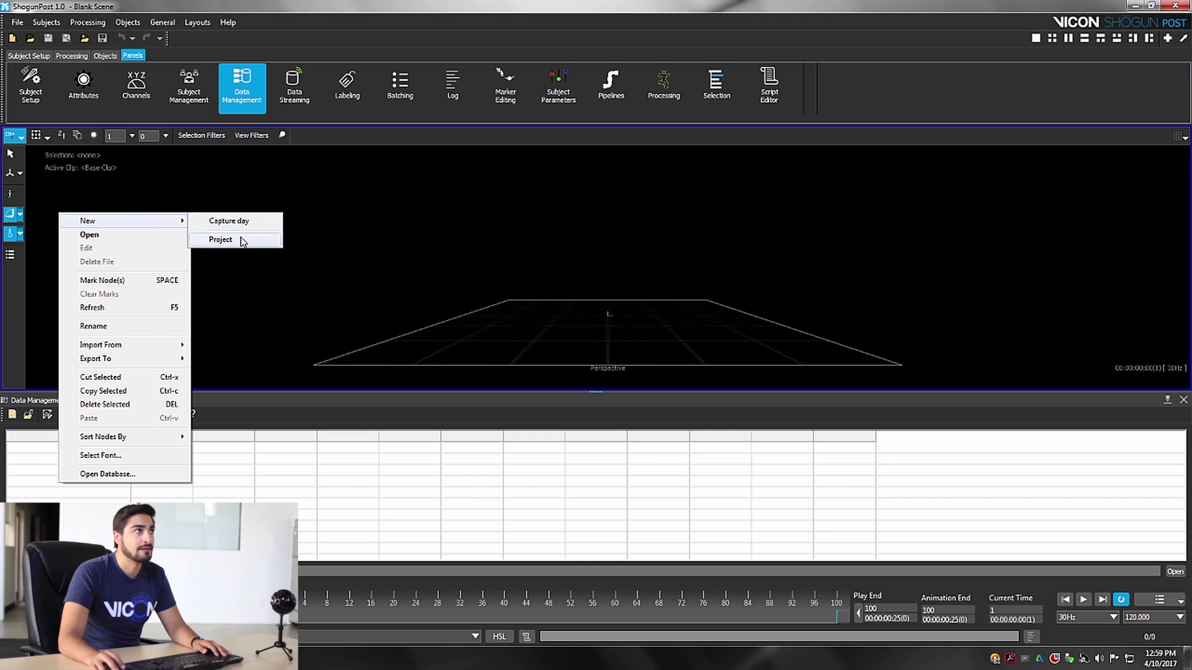
click(221, 239)
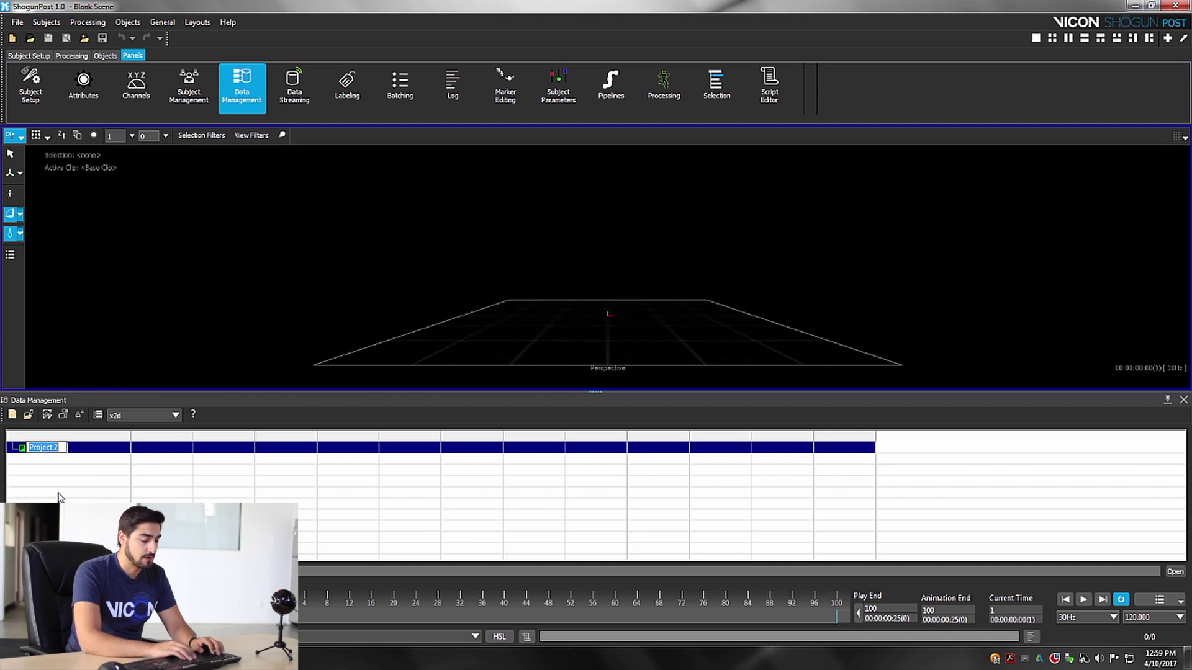
text(My Project)
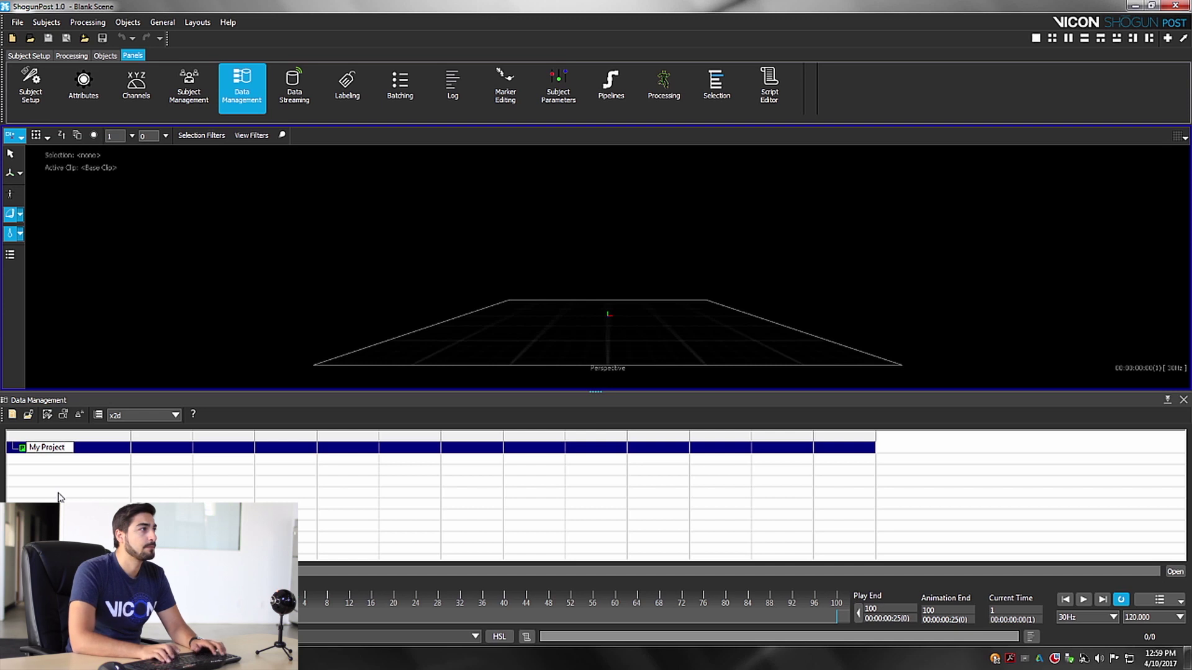
key(Return)
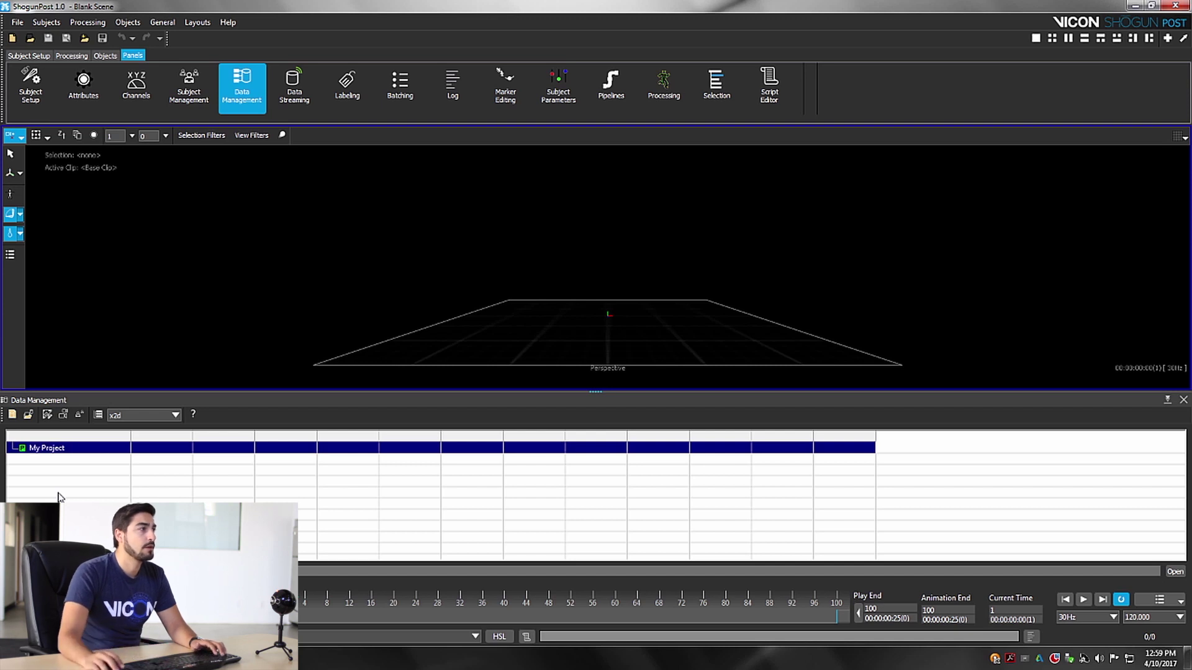
Add a new capture day under My Project, keeping its default name.
right_click(38, 449)
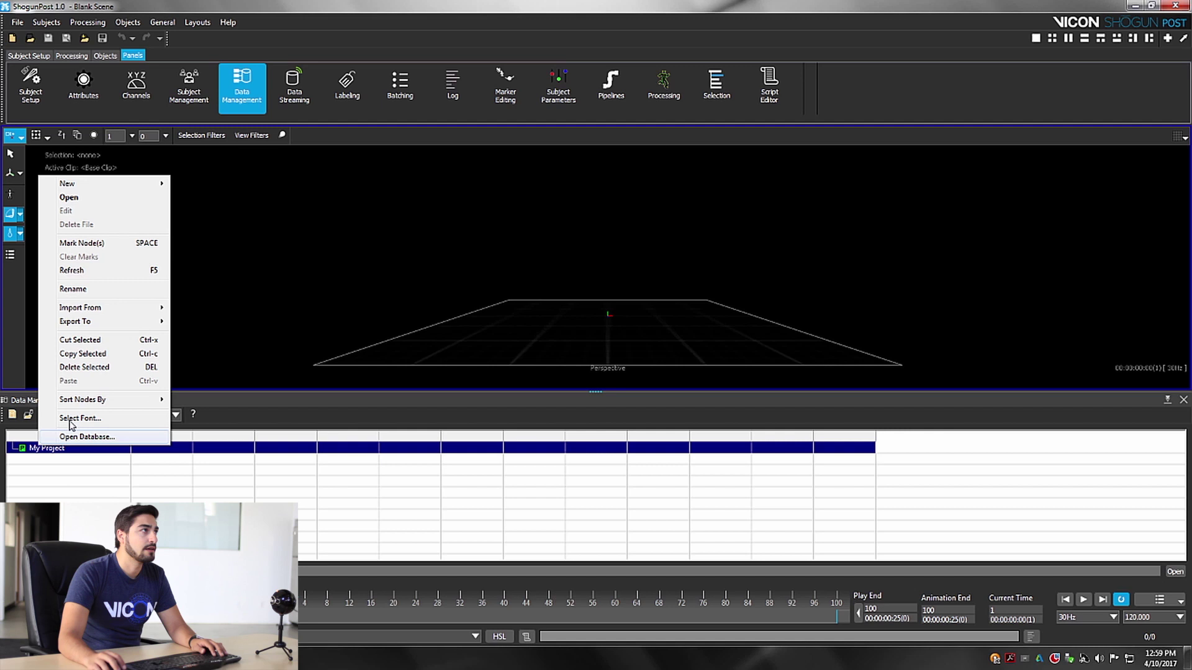
mouse_move(96, 183)
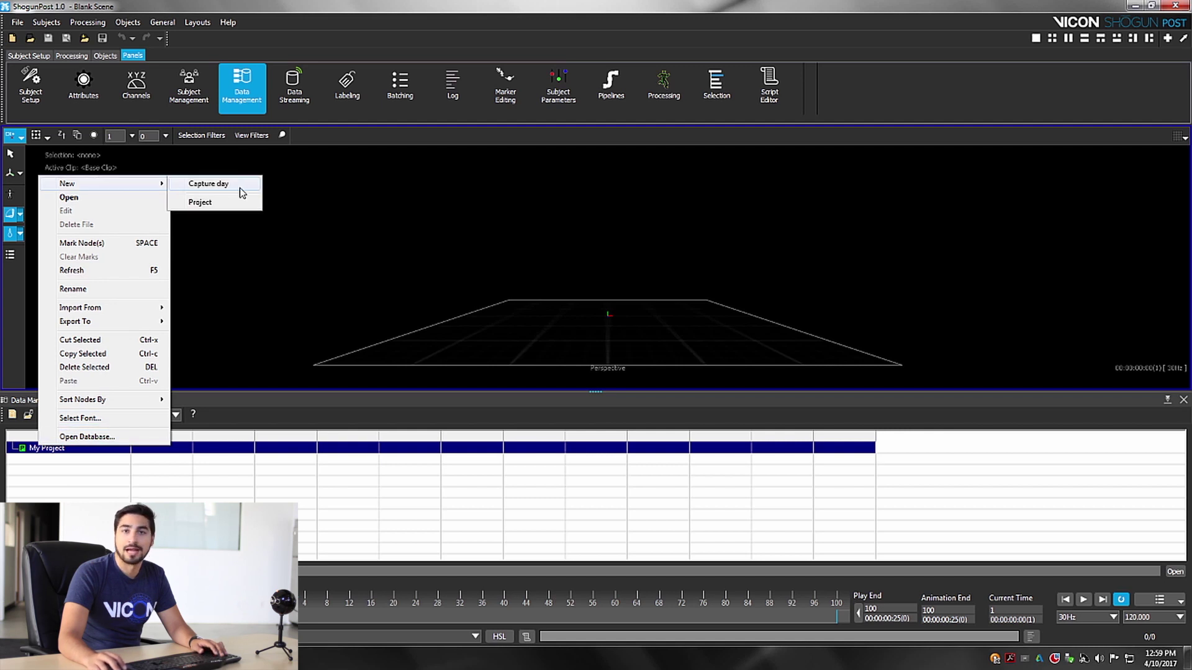
click(234, 190)
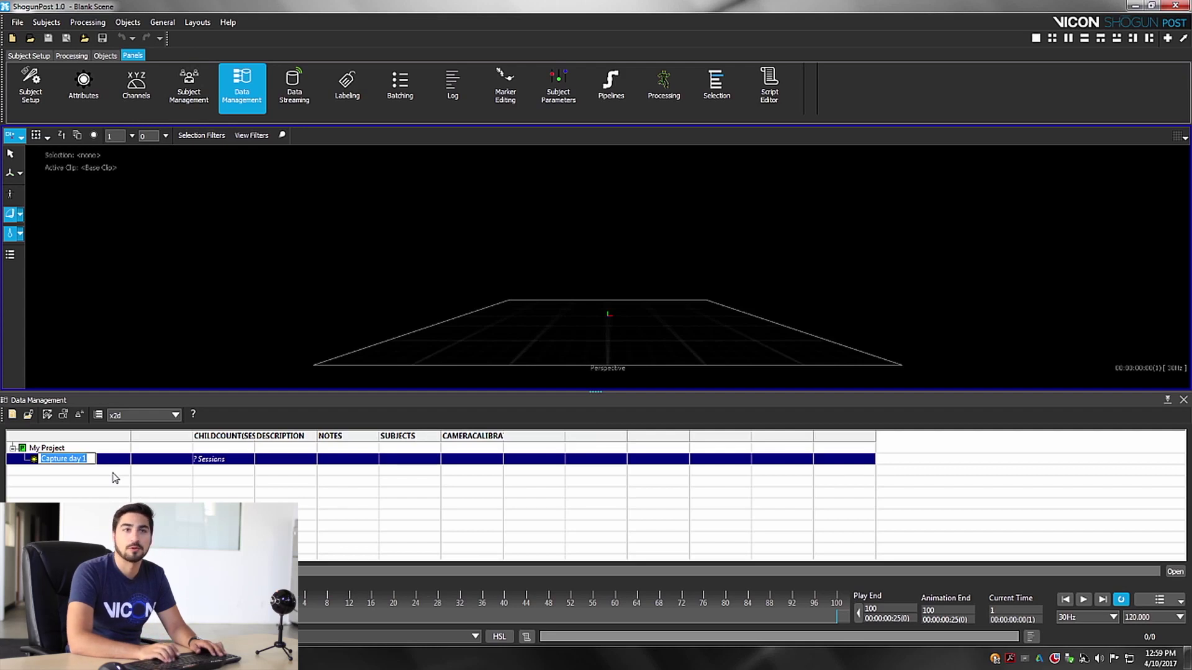
key(Return)
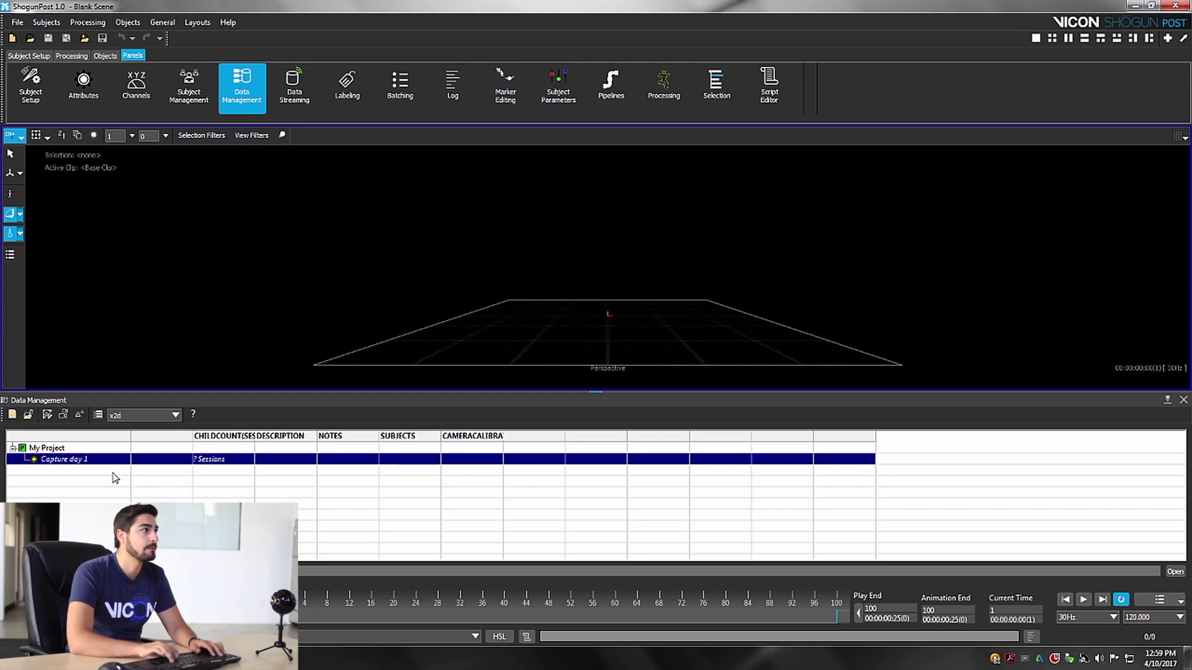
Add a new session named AM under Capture day 1.
right_click(78, 465)
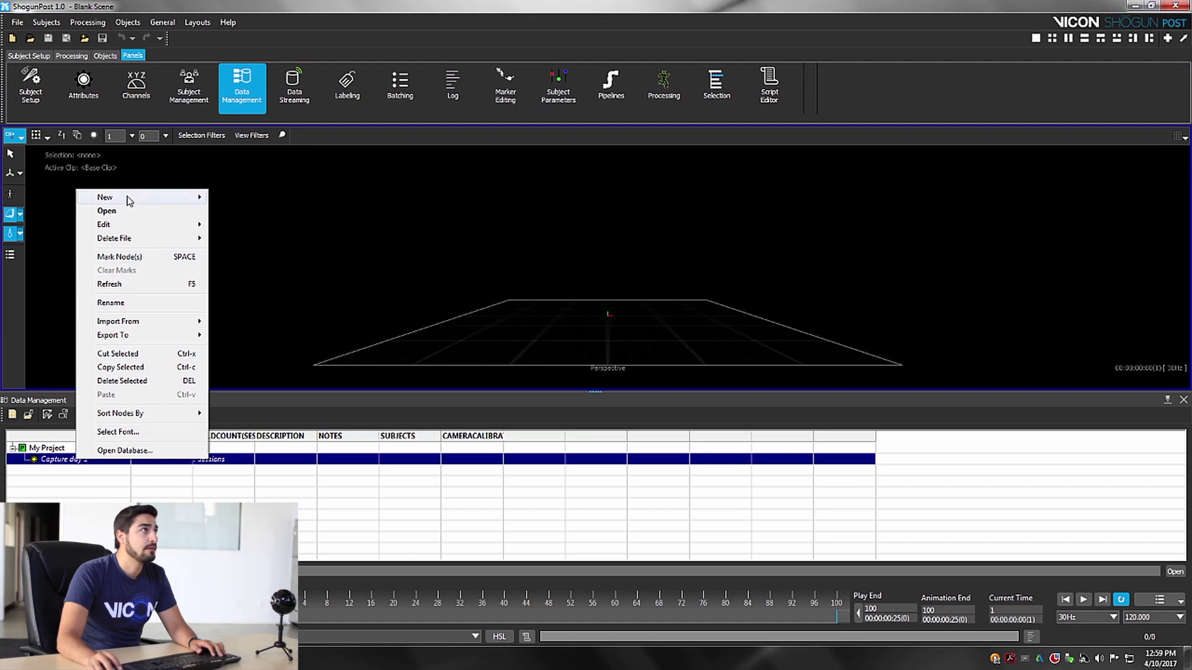
mouse_move(127, 200)
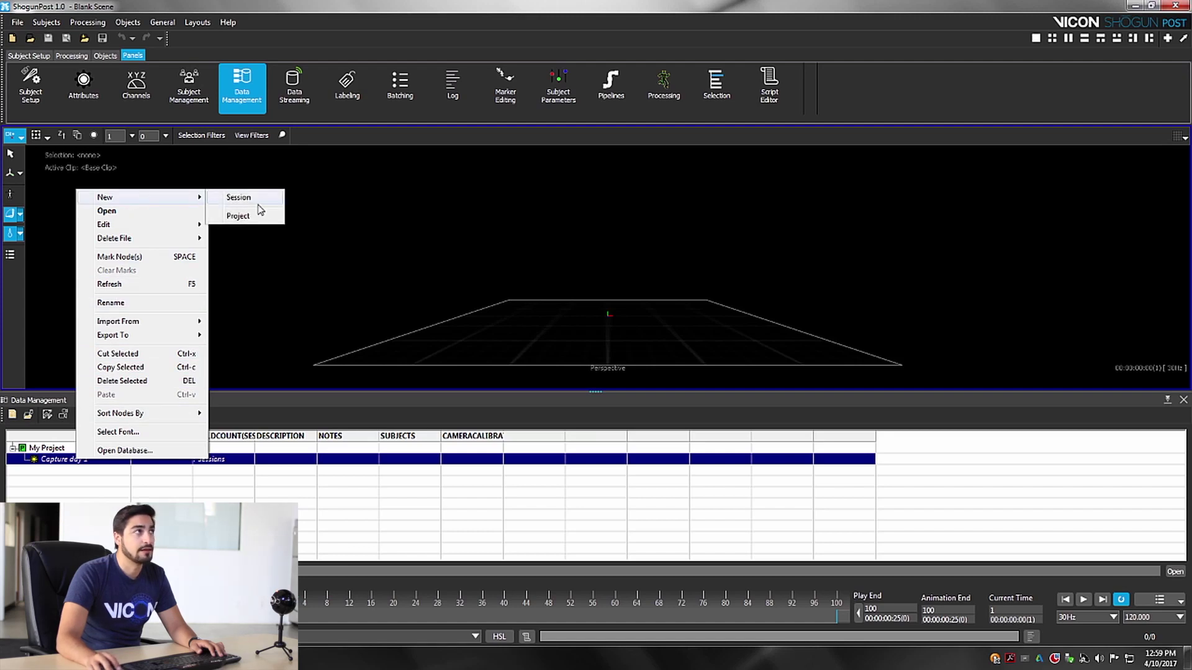
click(239, 198)
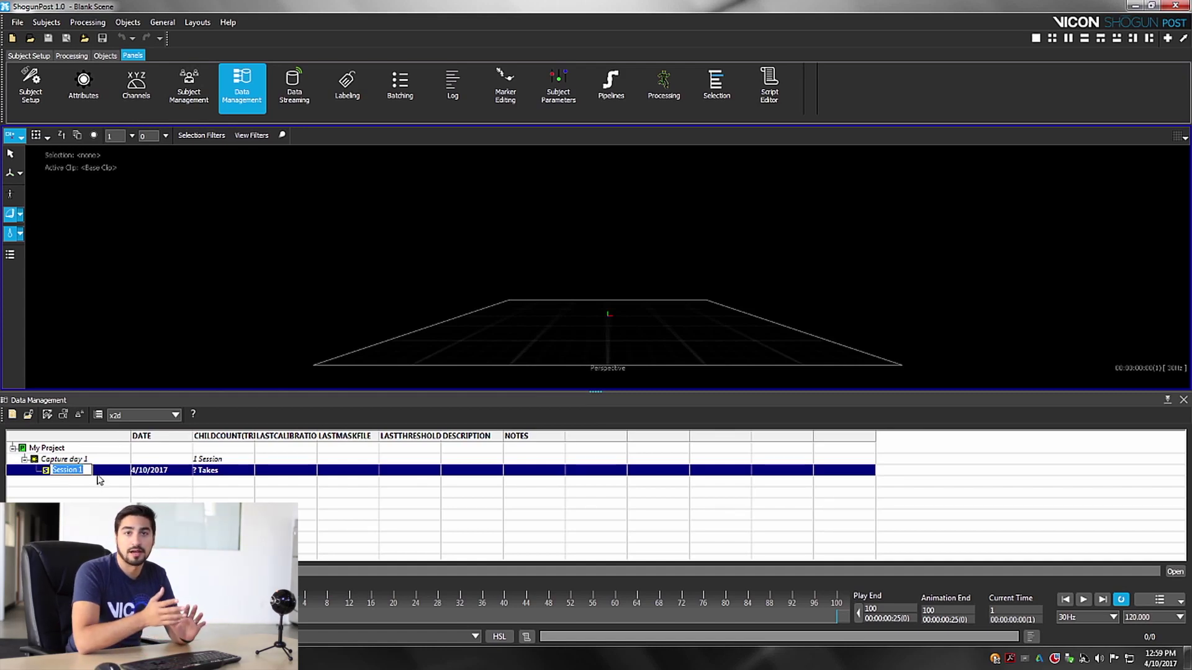
text(AM)
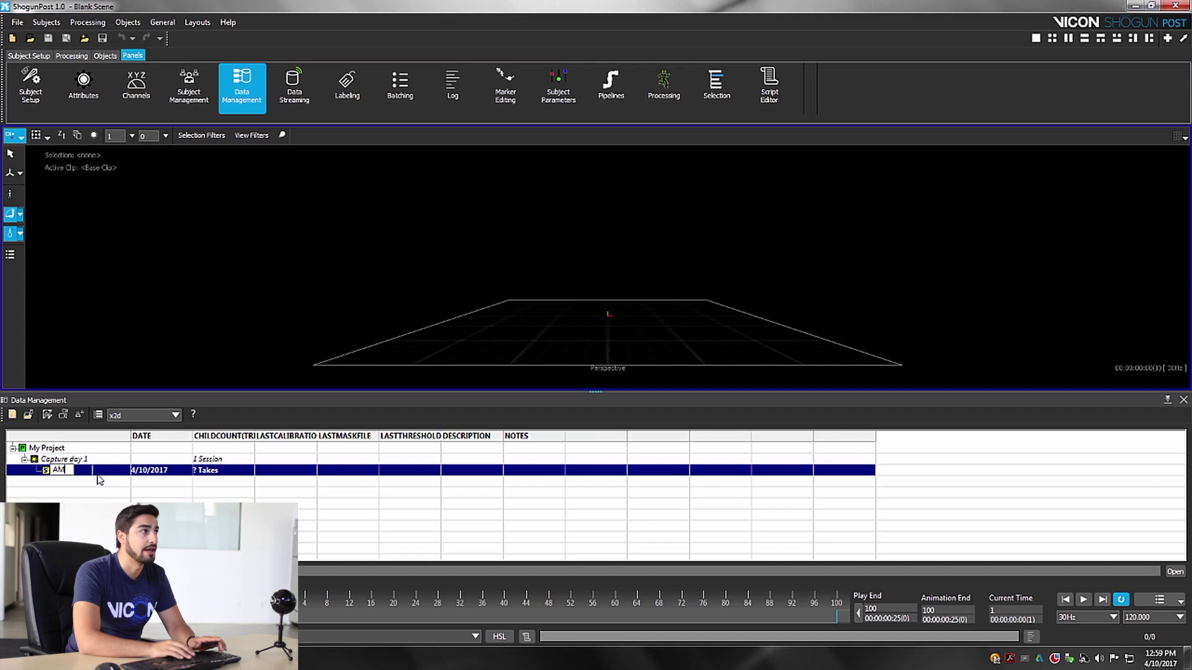
key(Return)
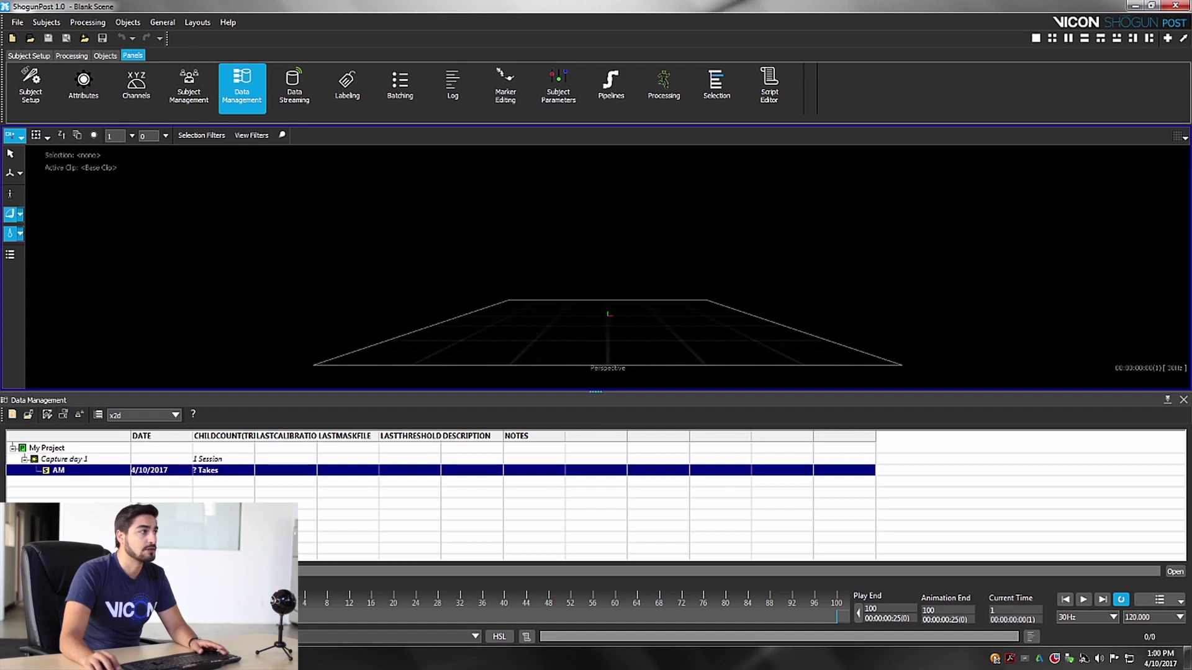
Switch to Windows Explorer and open the My Database folder inside My Documents.
key(super)
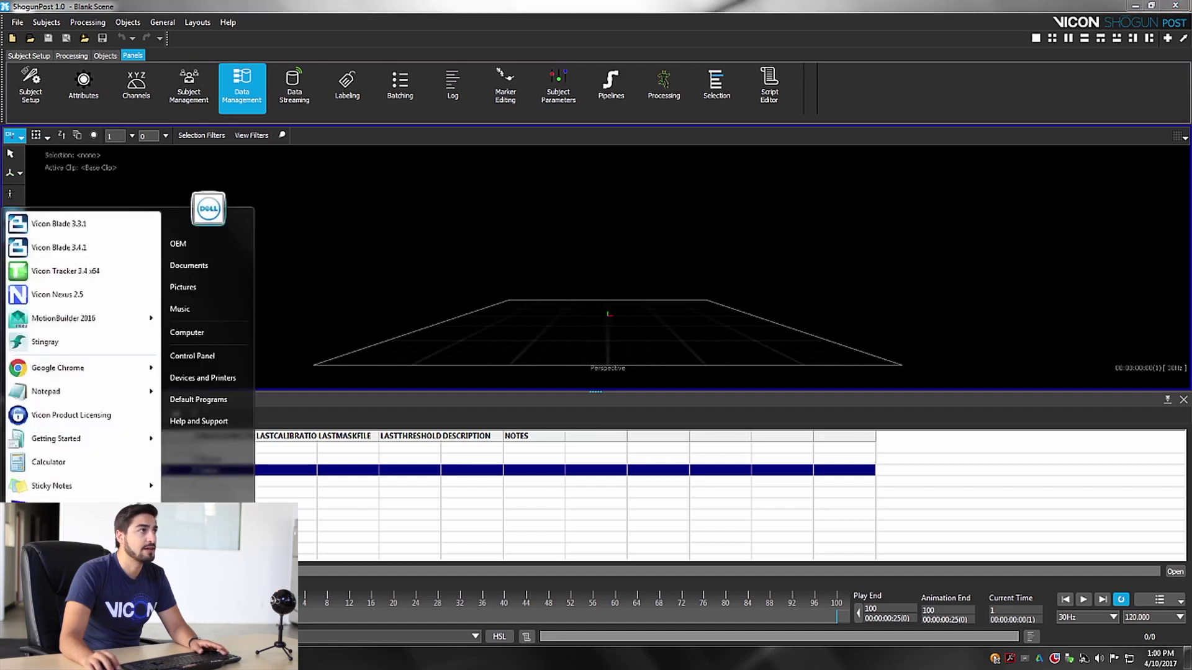
click(209, 335)
click(452, 227)
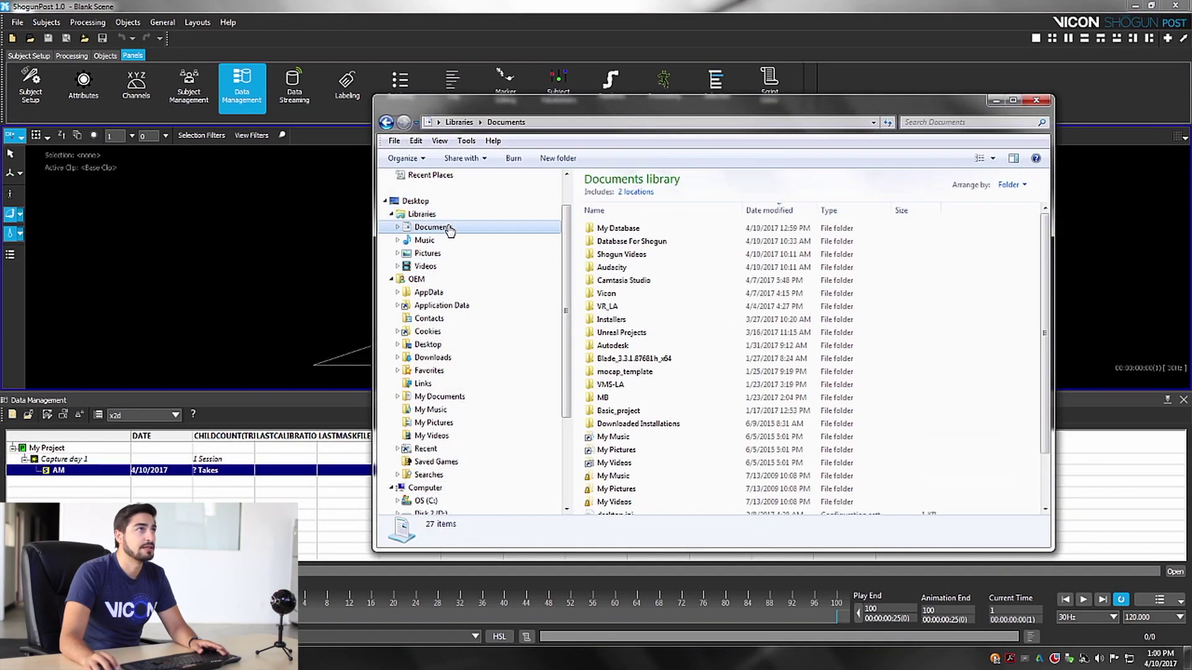
click(397, 227)
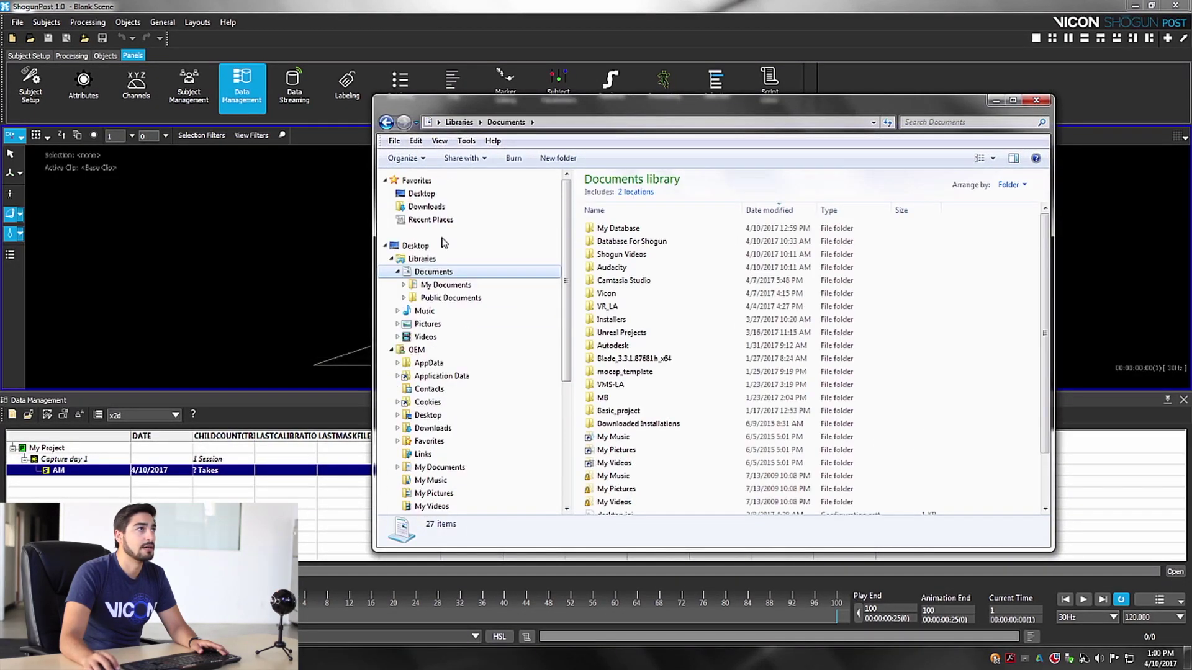
click(444, 285)
double_click(640, 229)
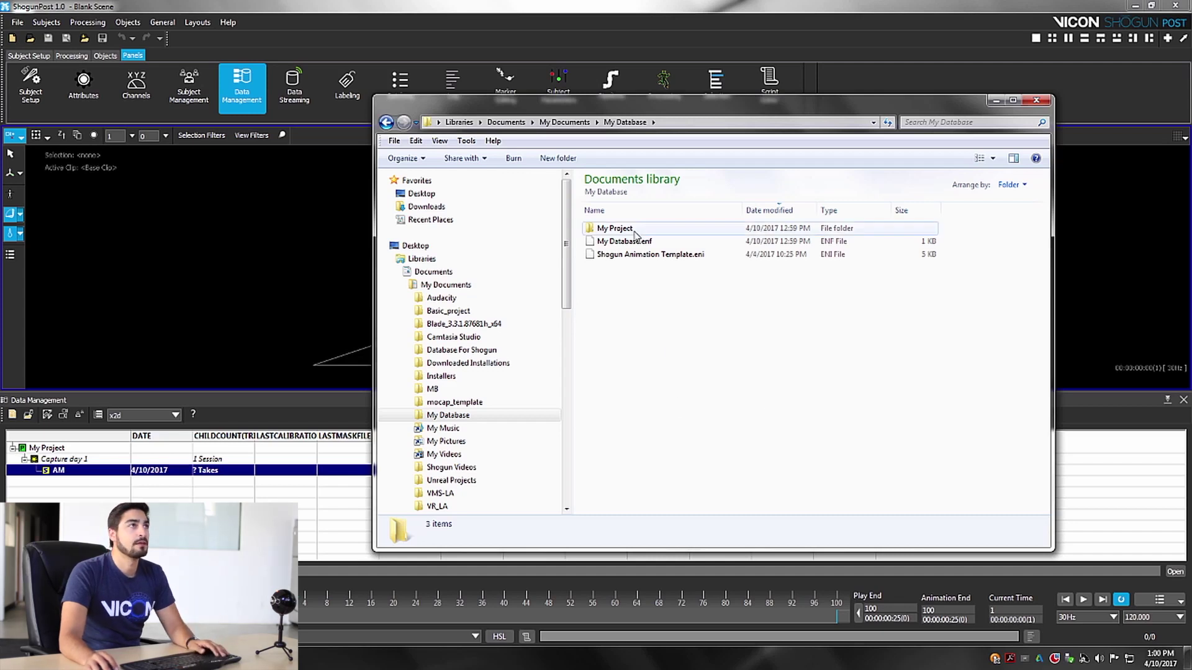
Examine the database file and the nested My Project, Capture day 1 and AM folders, including the session's .enf file.
click(612, 241)
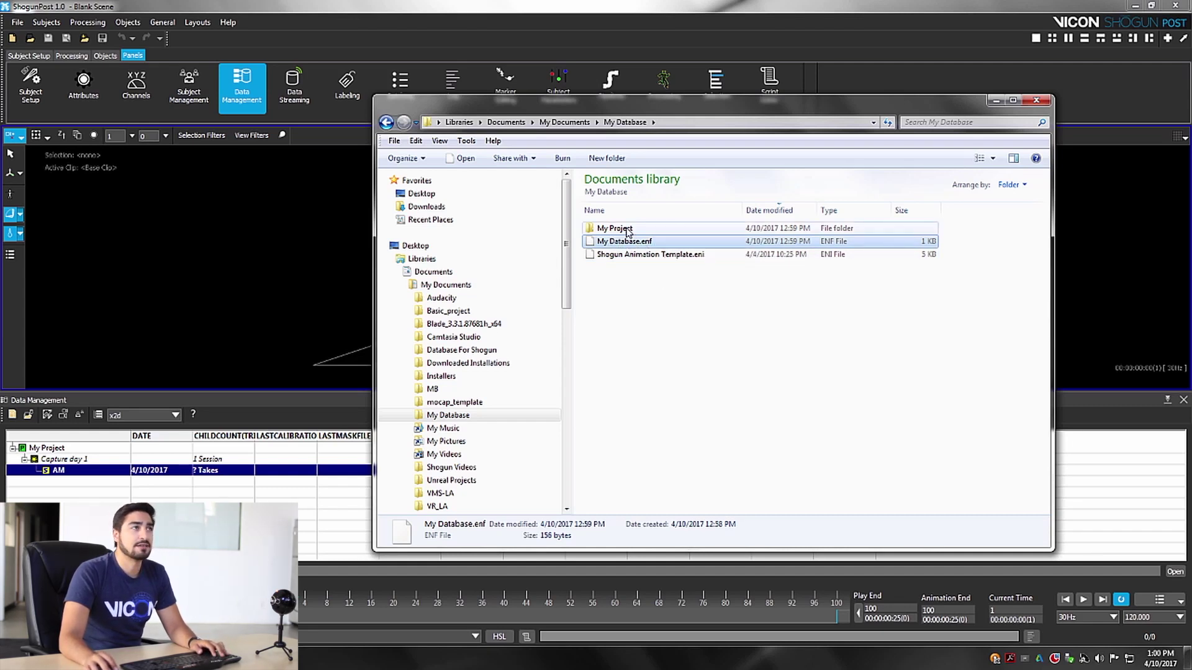
double_click(629, 229)
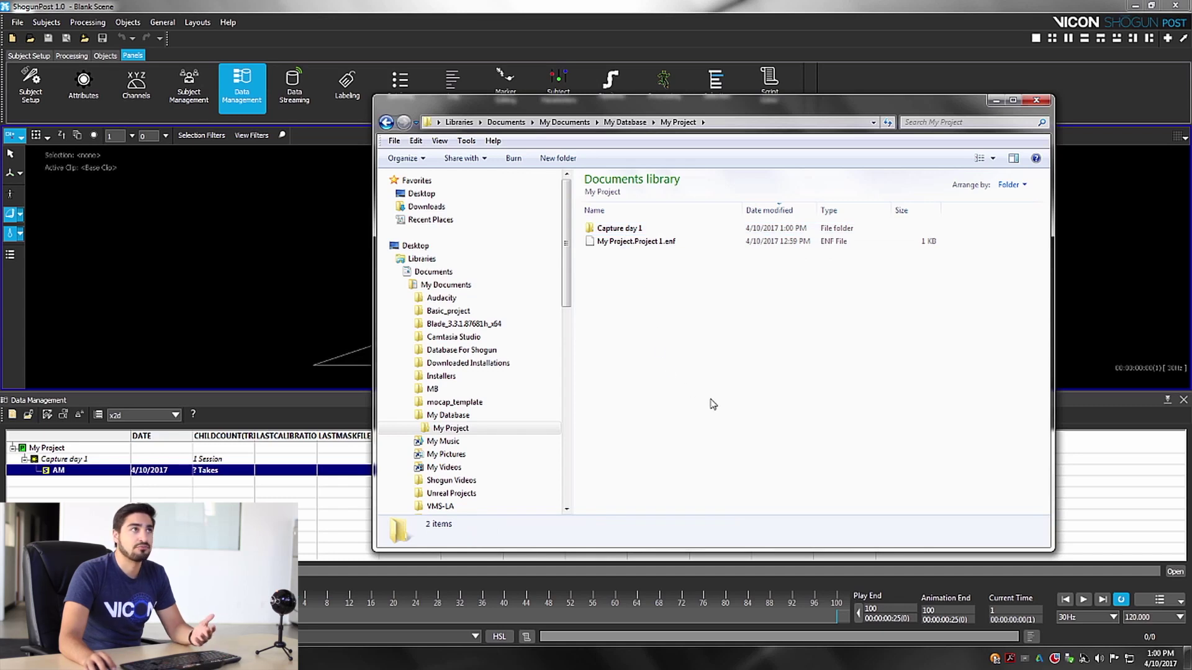
double_click(633, 230)
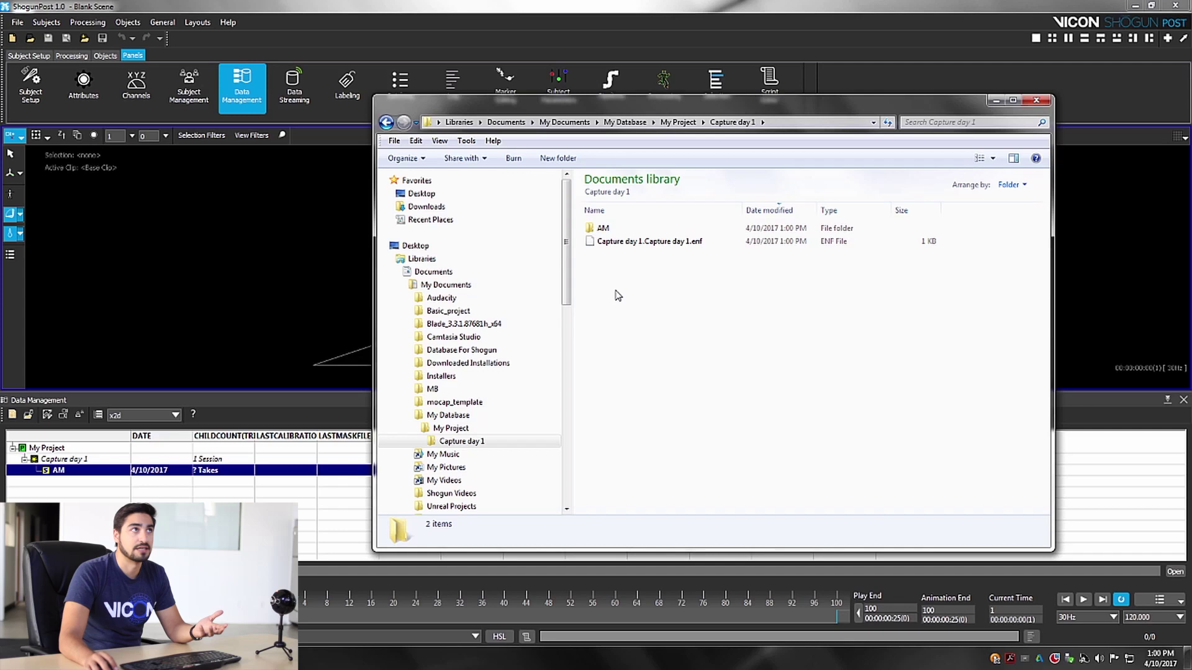
double_click(620, 229)
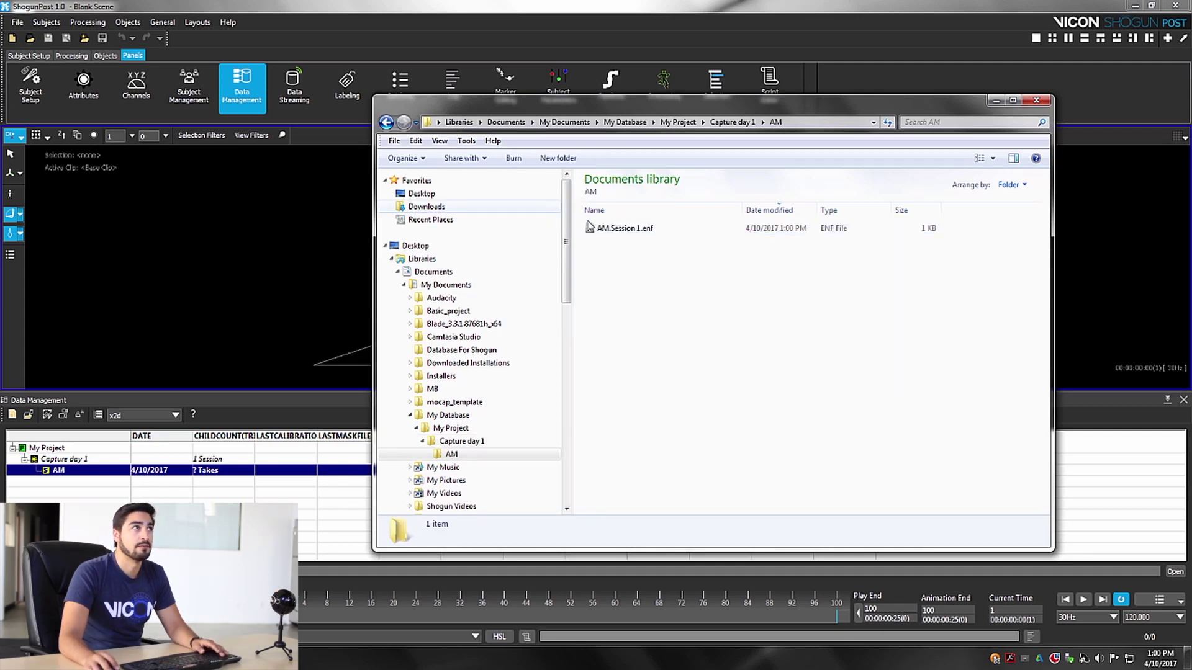
click(658, 229)
Return up through the folder levels to My Documents and close the file browser.
click(387, 122)
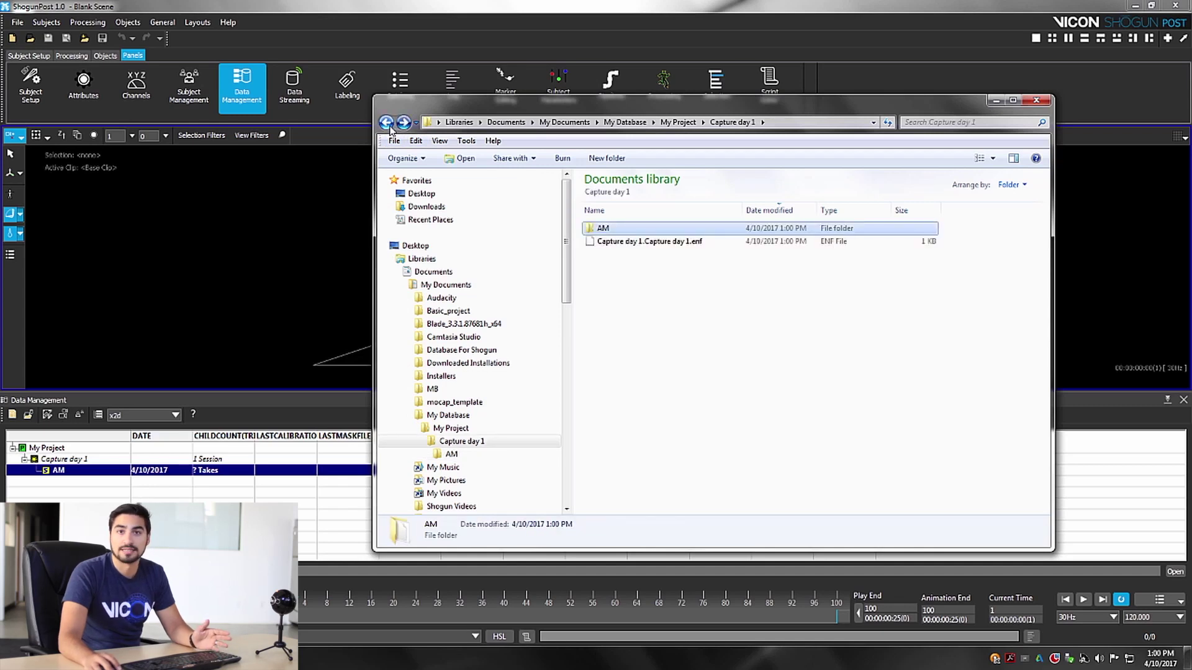
click(388, 123)
click(387, 123)
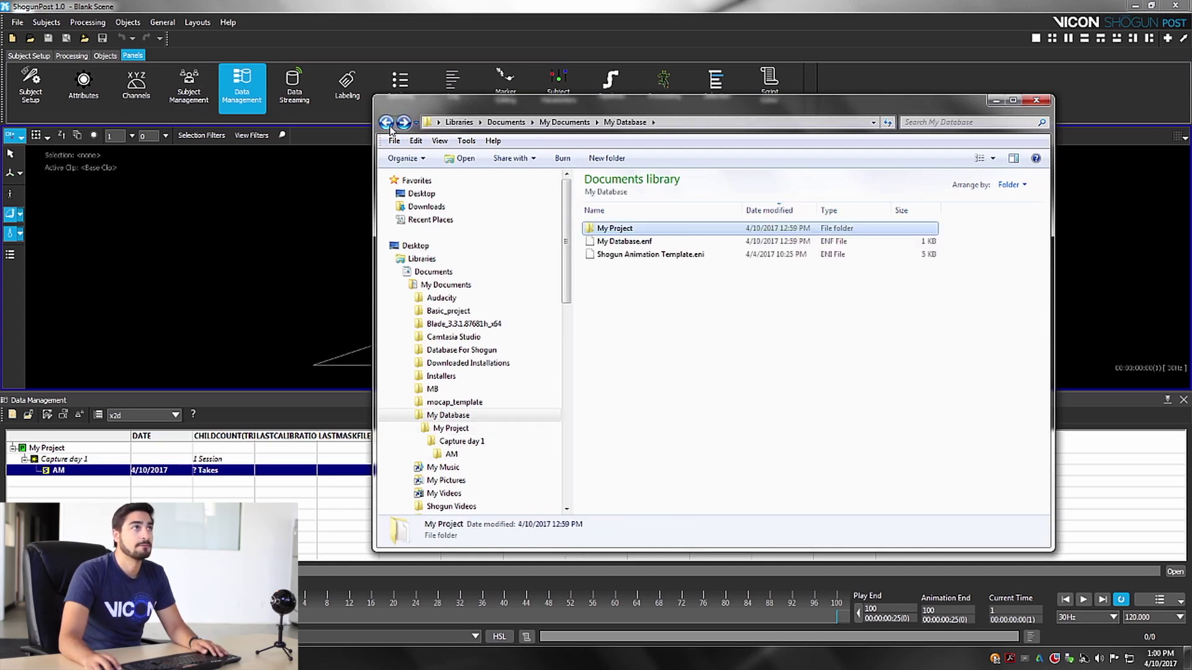
click(387, 122)
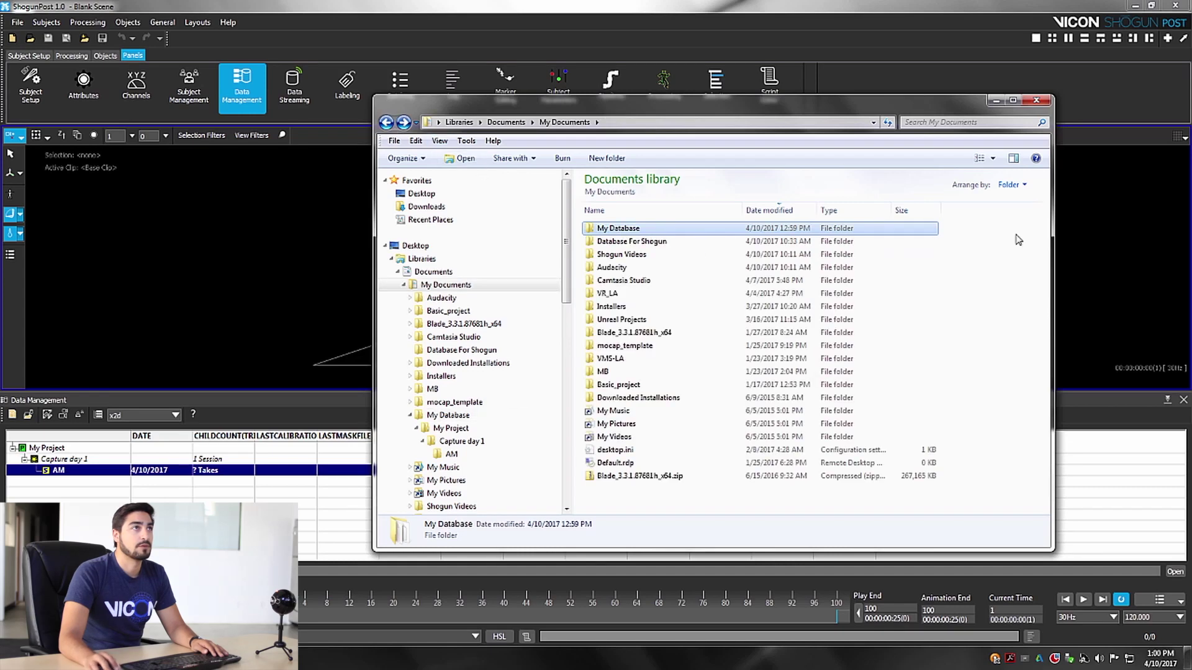
click(1034, 101)
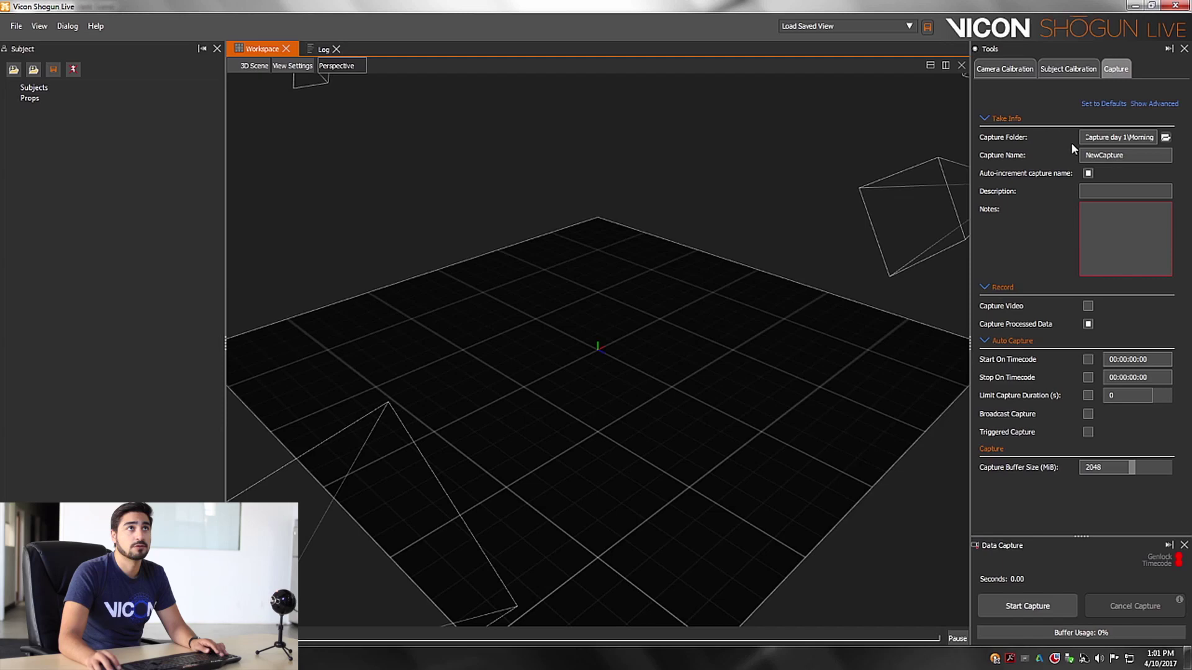
In Shogun Live, set the capture folder to My Database > Shogun Database > Capture day 1 > Morning.
click(1166, 138)
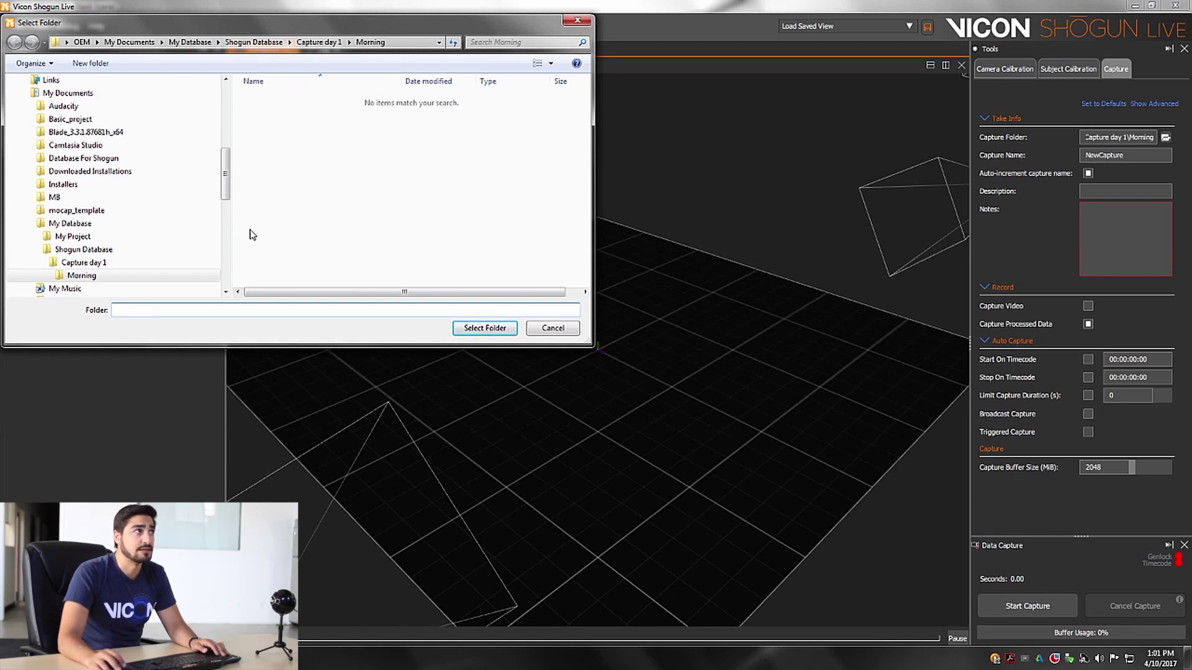
click(76, 225)
scroll(76, 224, up, 2)
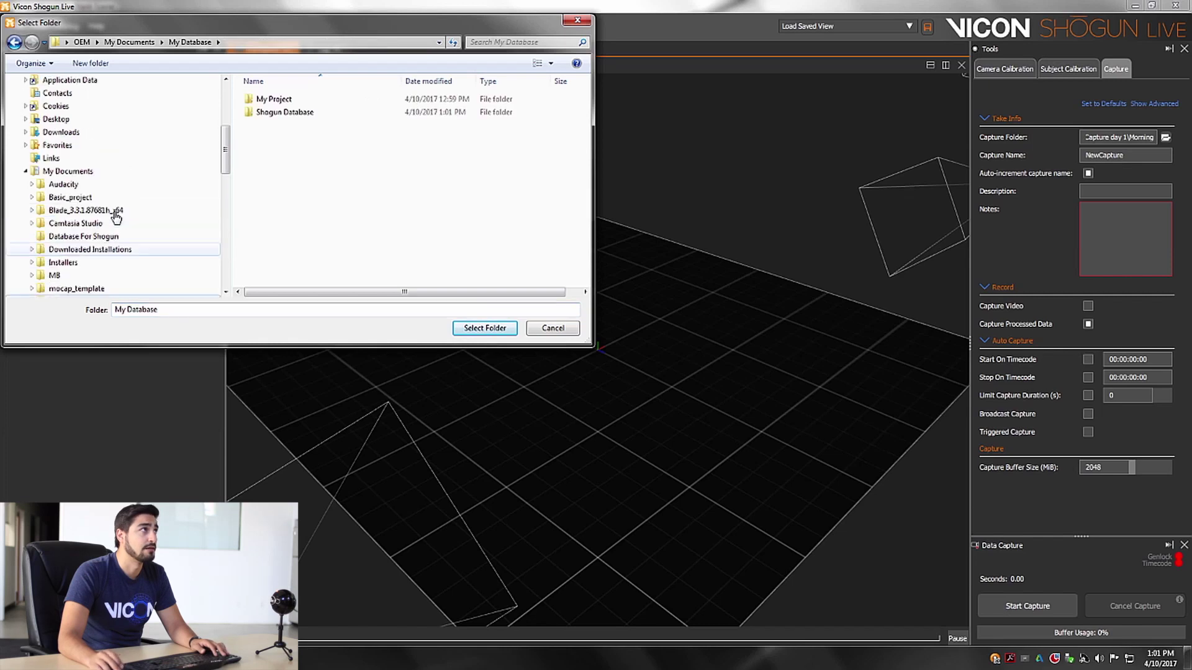
click(75, 177)
scroll(76, 177, down, 2)
click(87, 225)
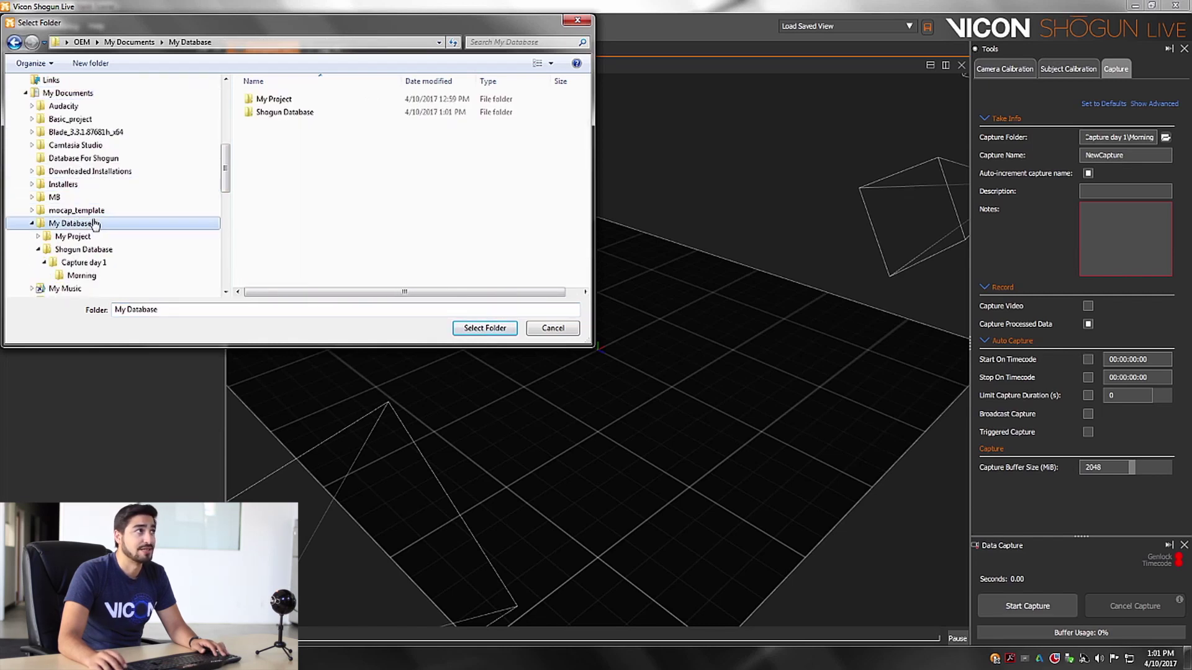
click(86, 239)
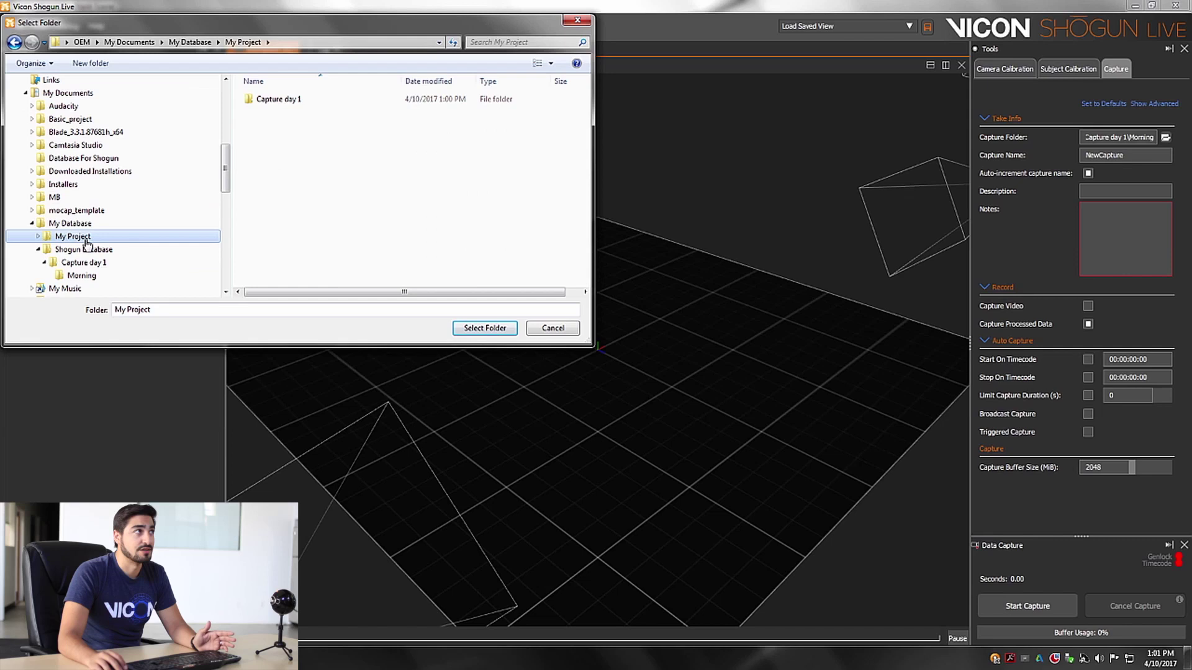
click(94, 251)
click(87, 263)
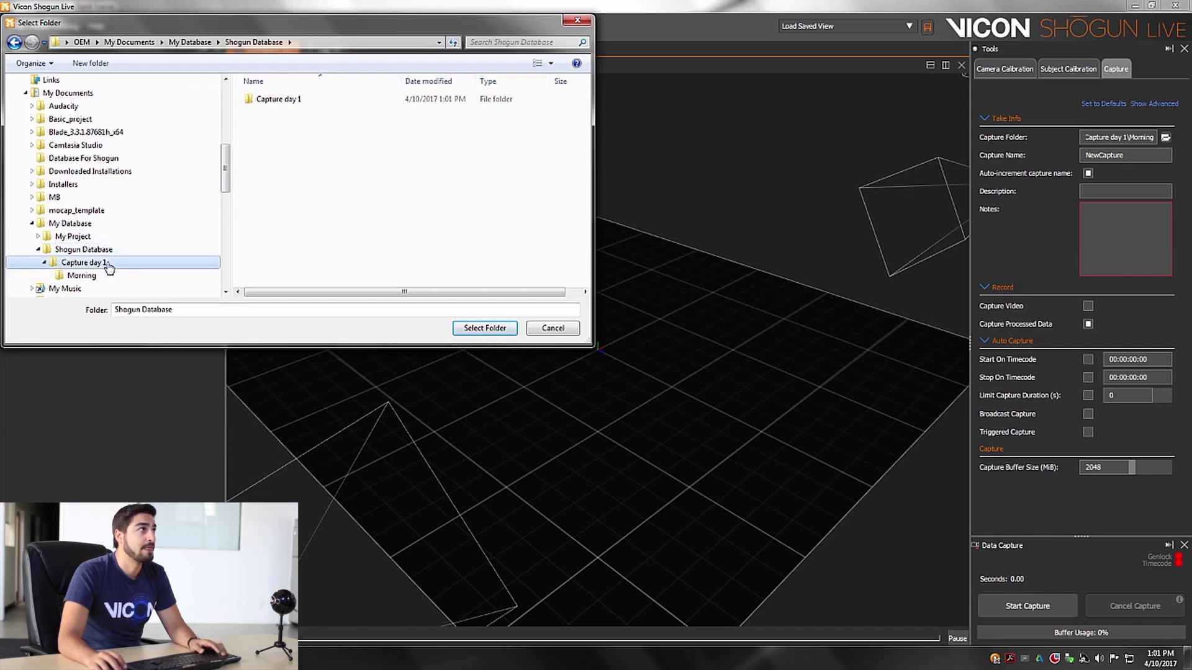
click(85, 278)
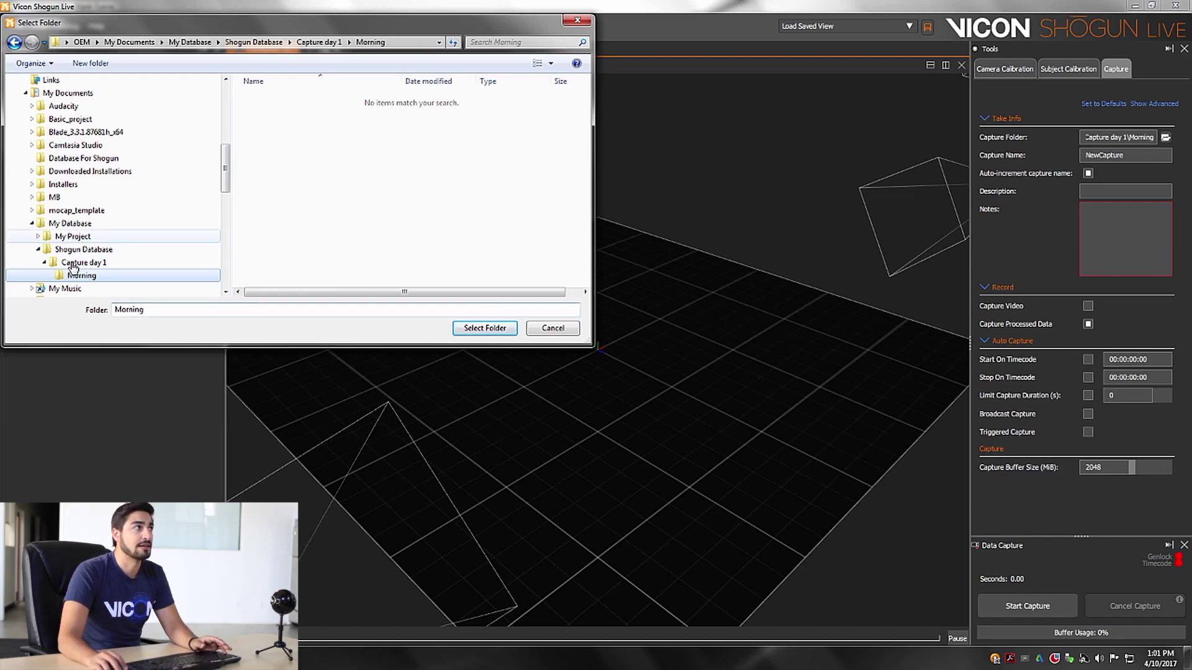
click(501, 330)
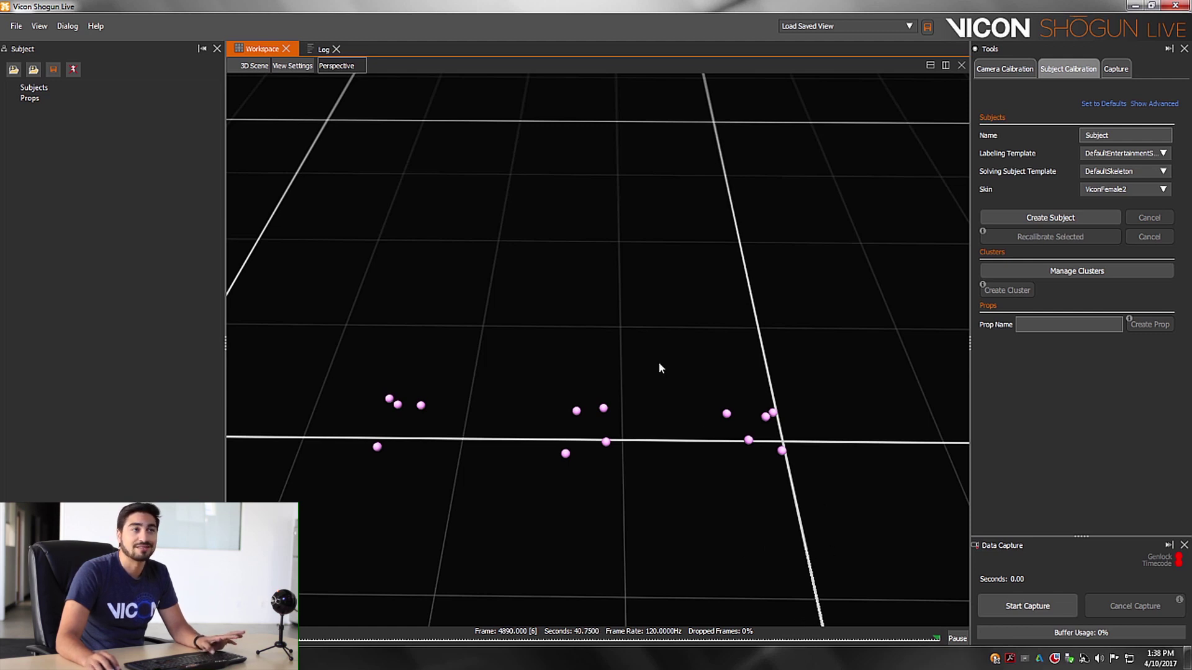
drag(745, 414, 822, 490)
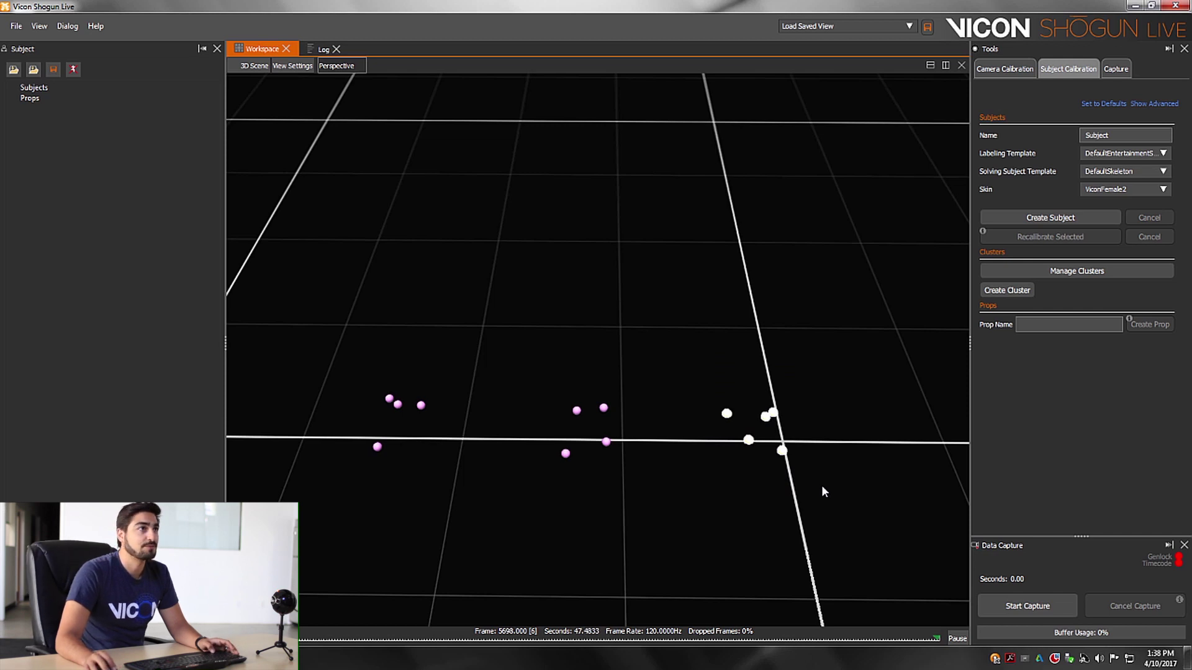
middle_drag(784, 549, 780, 479)
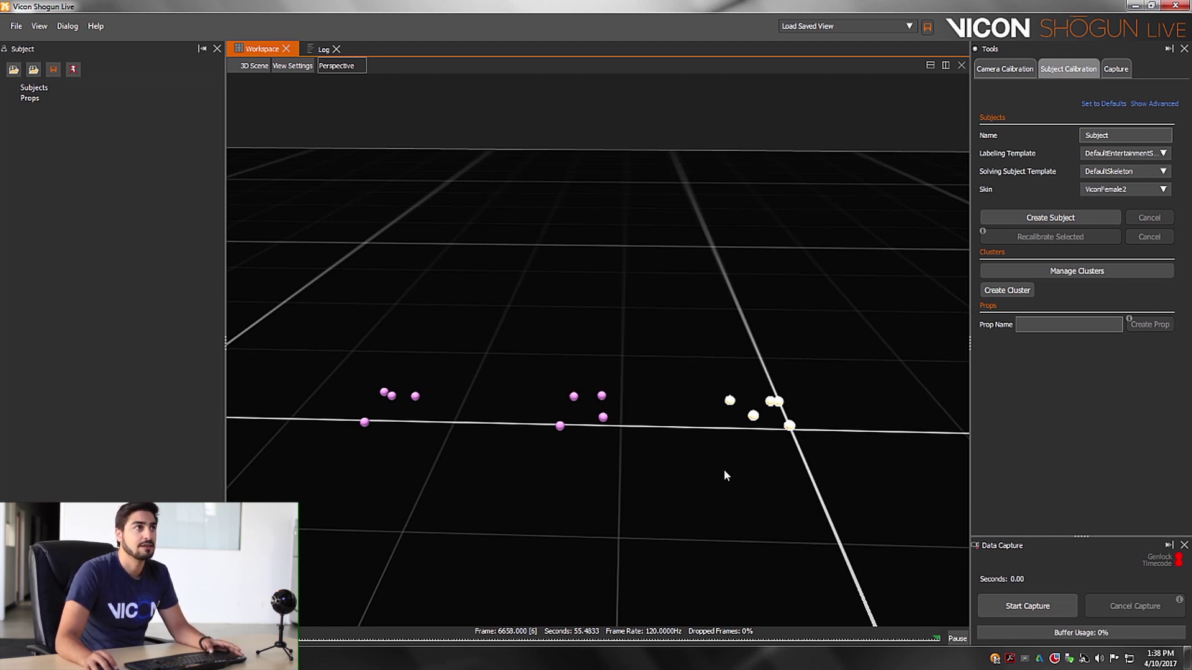
click(707, 482)
middle_drag(727, 440, 753, 390)
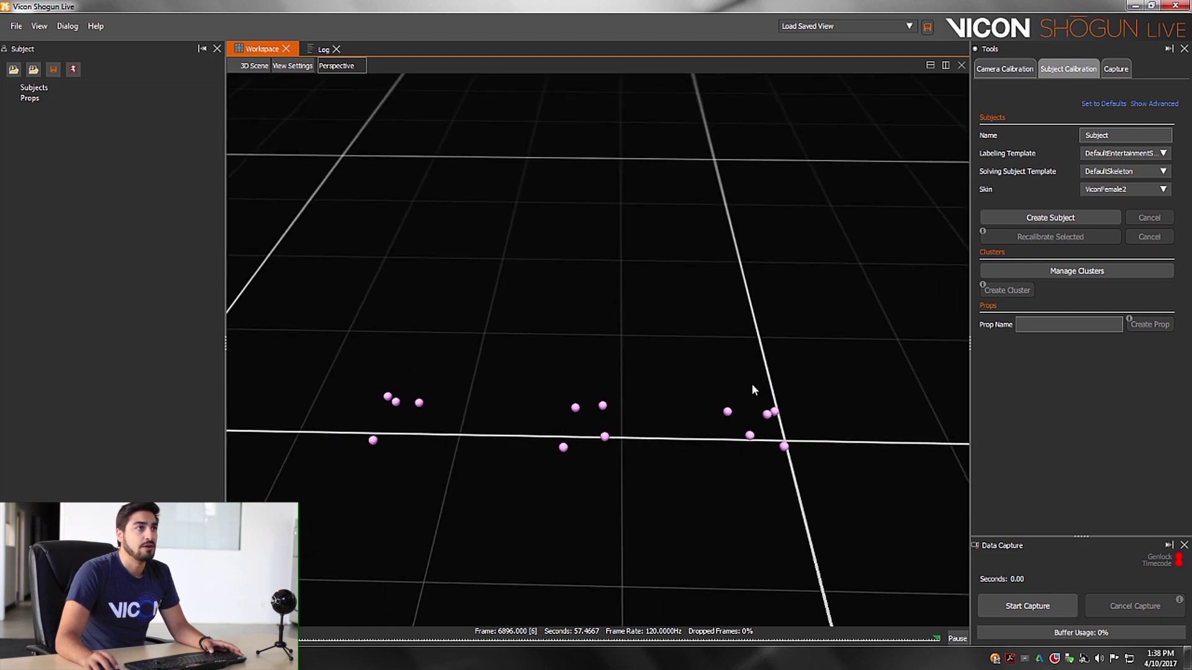
drag(703, 369, 821, 476)
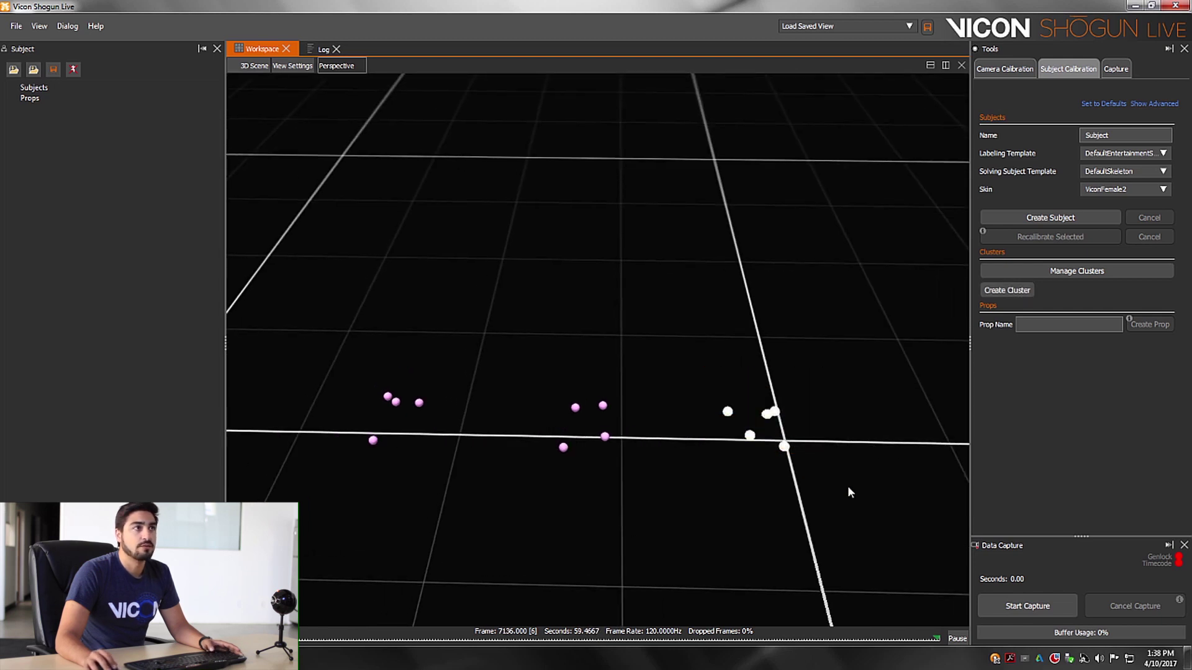
click(683, 374)
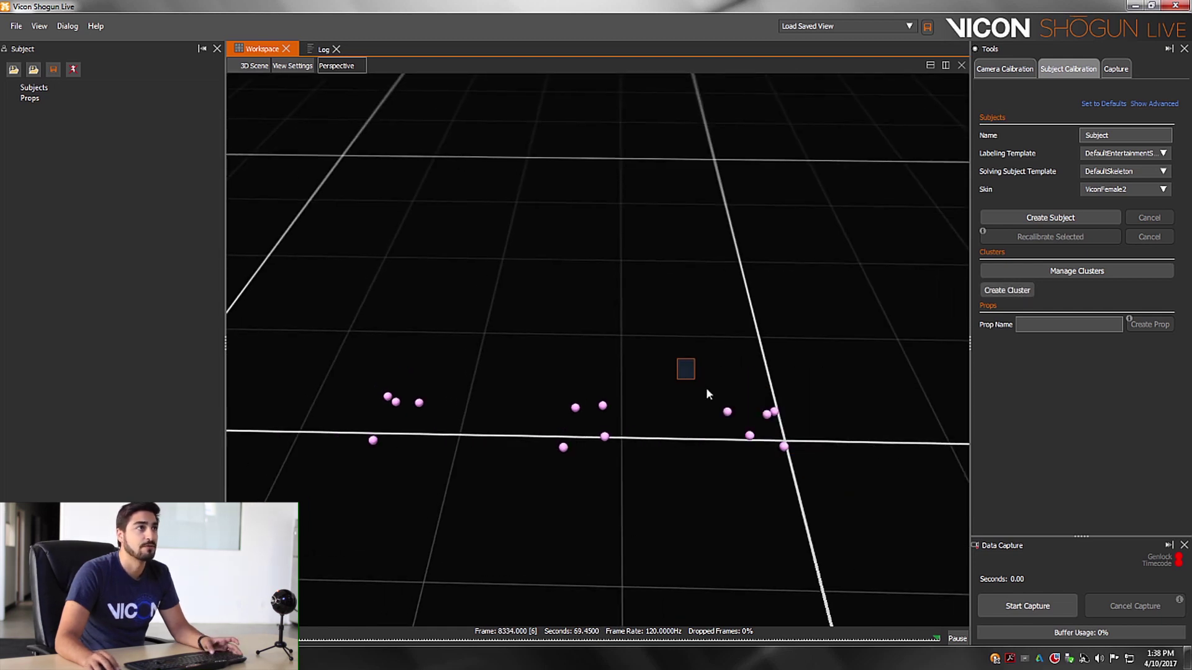
Create a labelling cluster from the five-marker group in the 3D scene and close the Clusters window.
drag(707, 393, 851, 495)
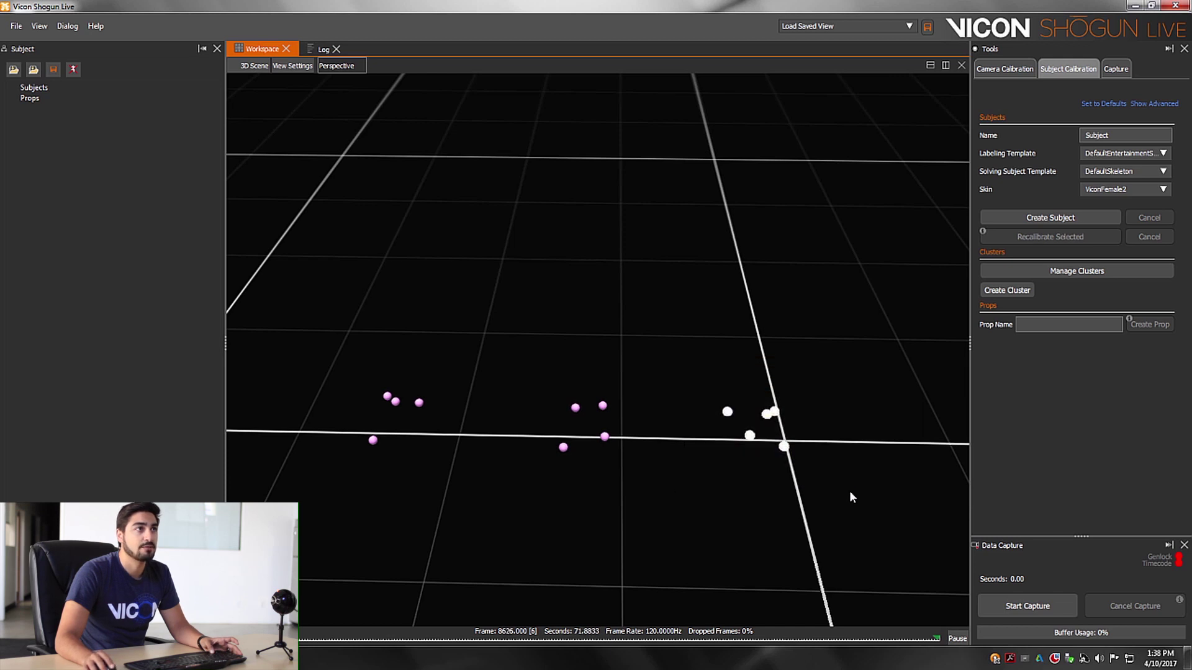
click(1007, 292)
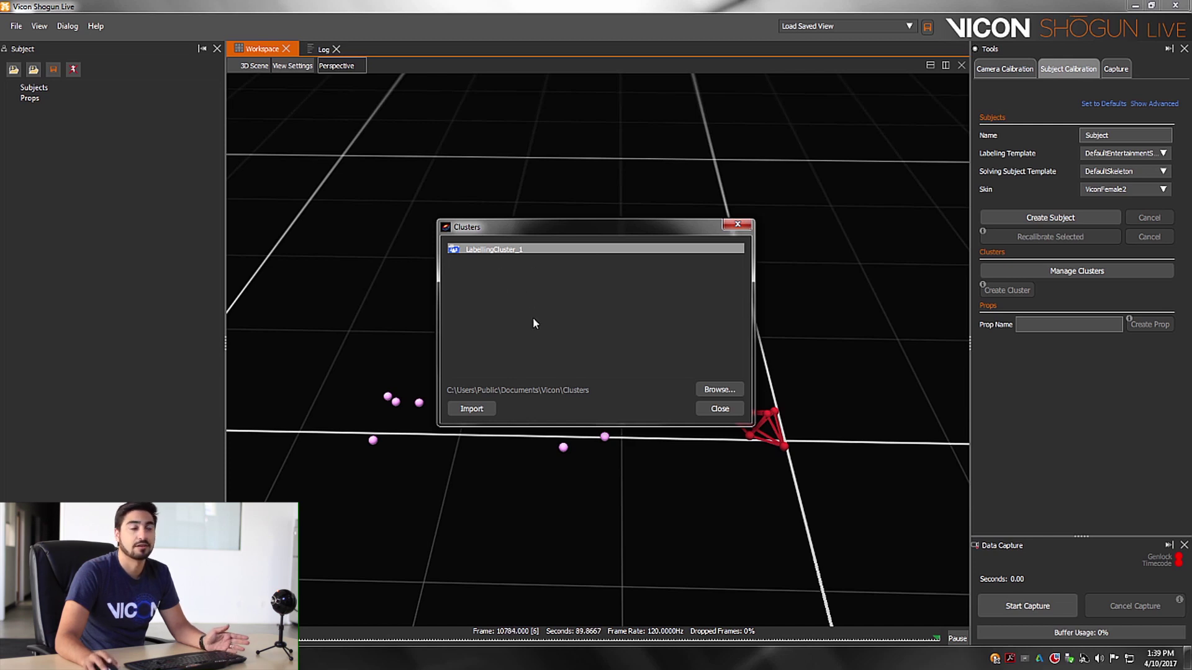
click(721, 409)
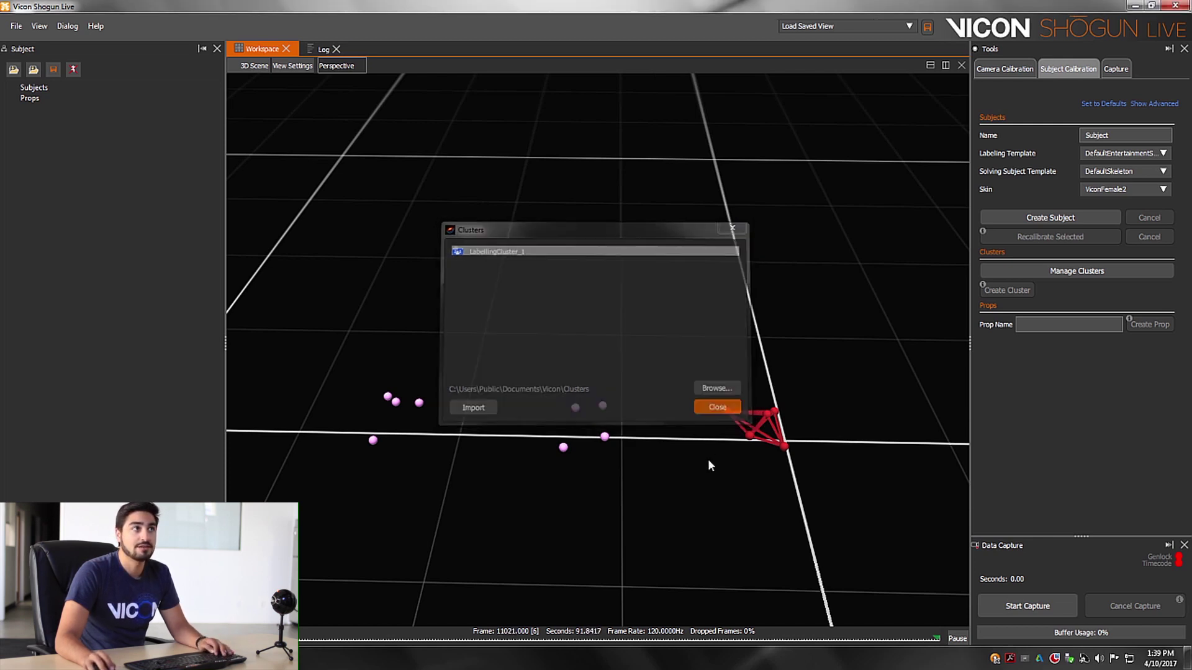
Create a second labelling cluster from the middle group of four markers and open the cluster manager.
drag(476, 305, 648, 487)
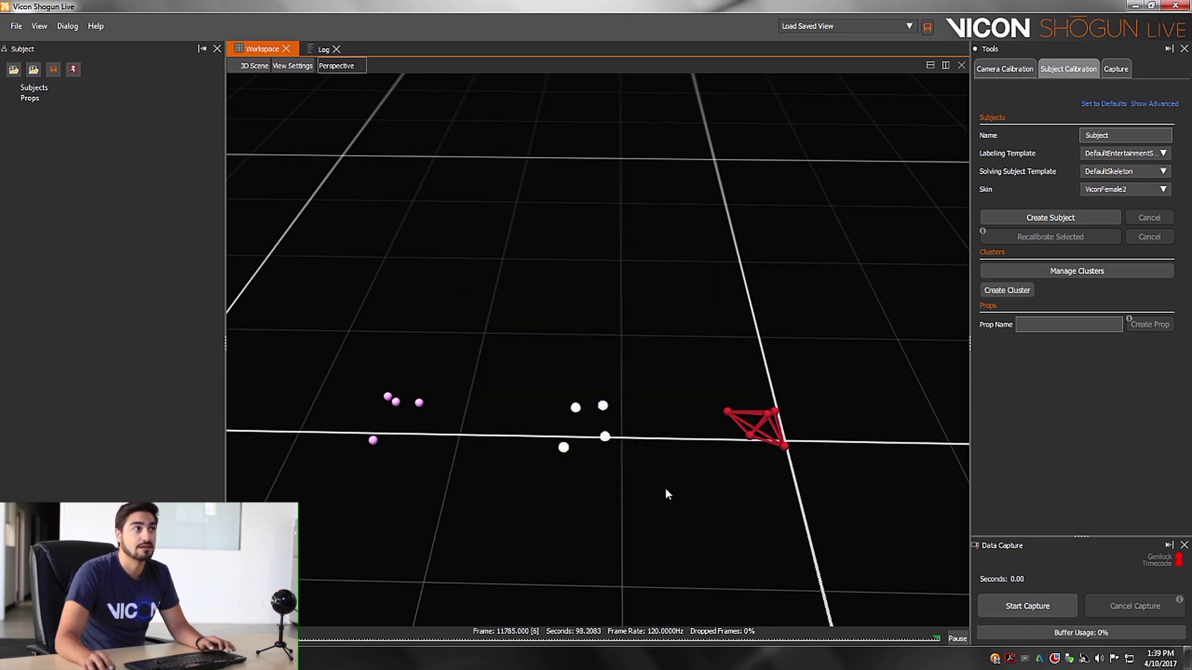
click(1005, 292)
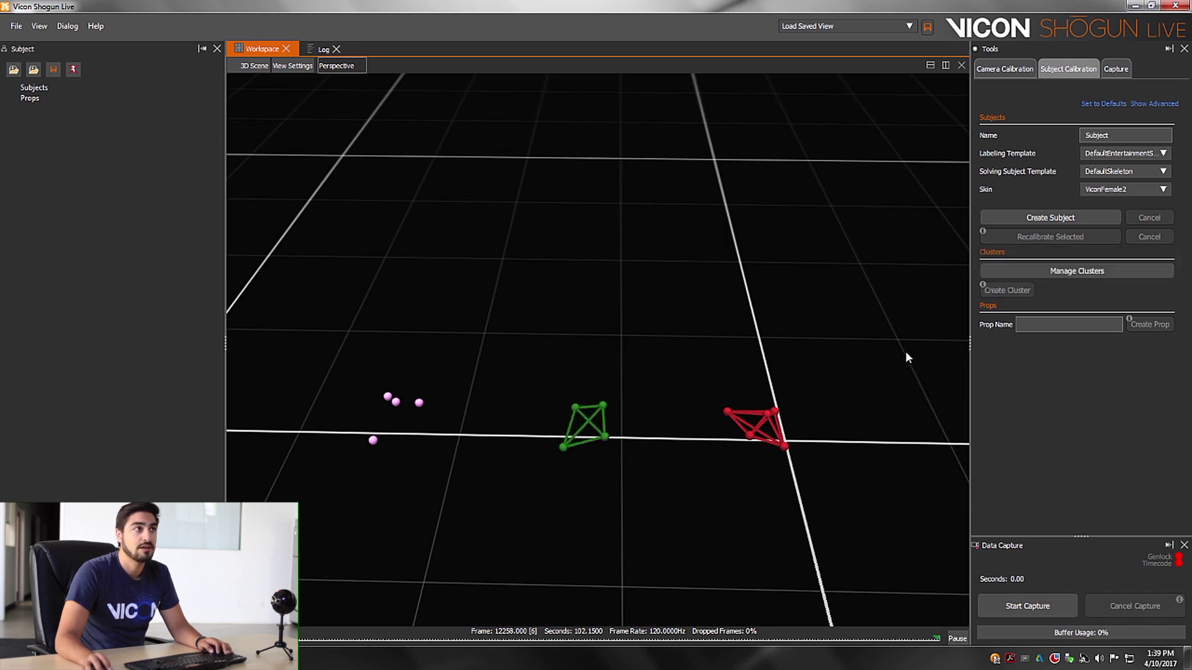
click(1040, 273)
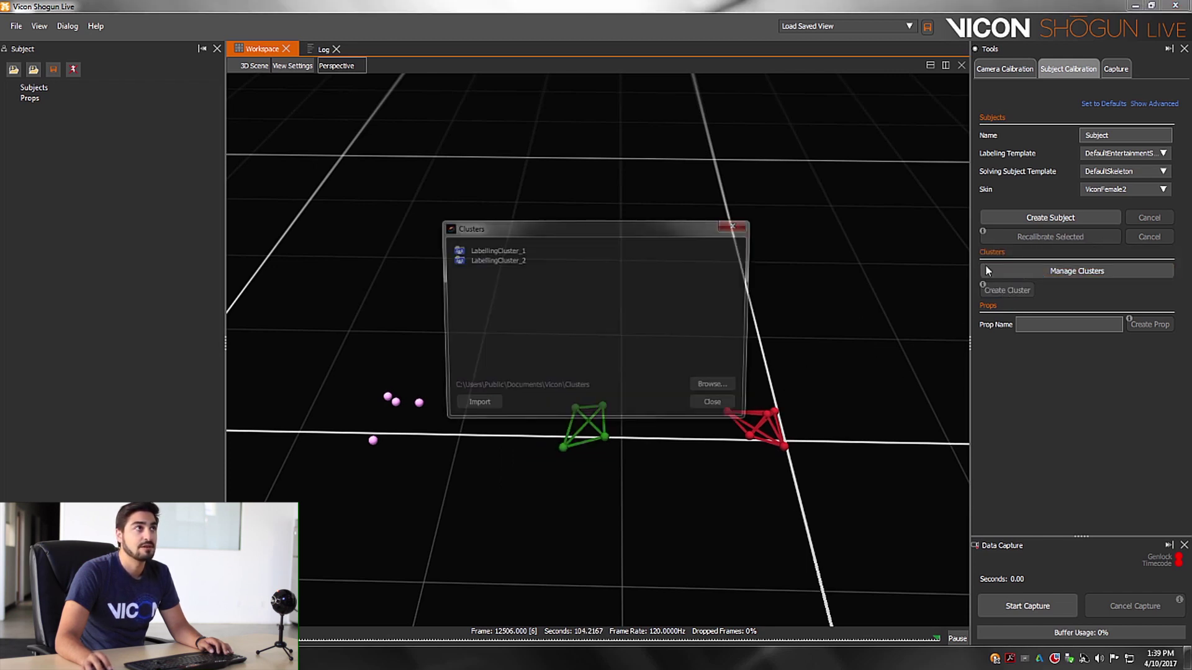
Create a third labelling cluster from the remaining four unassigned markers, check it in the cluster manager and close the window.
click(494, 260)
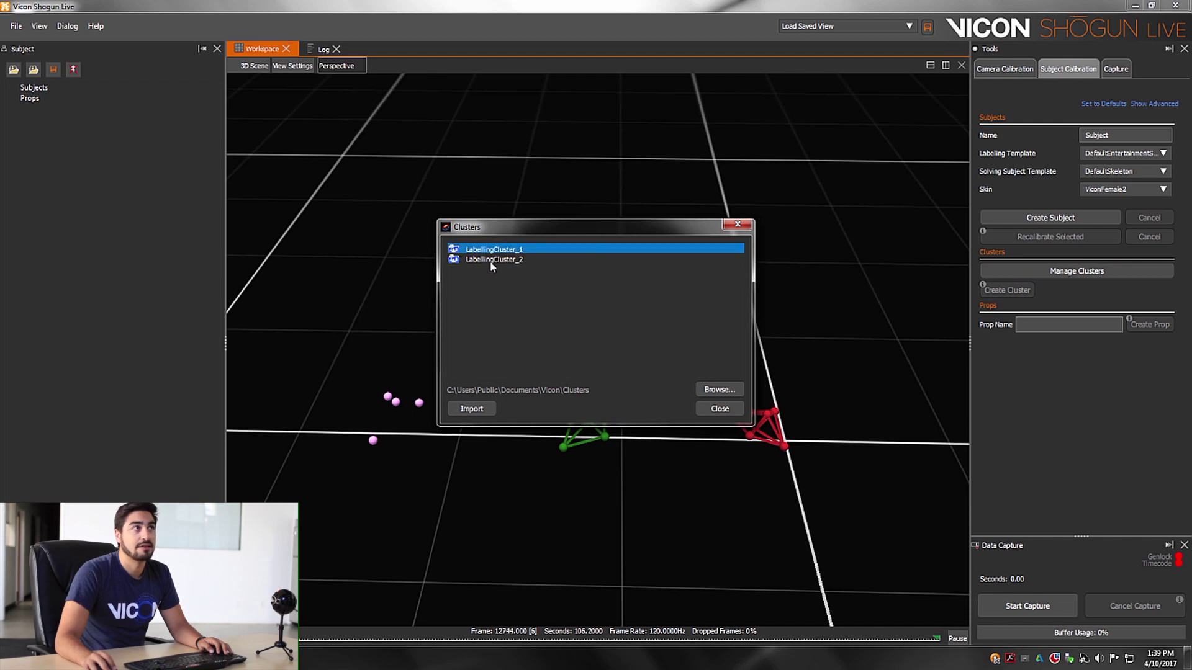
click(710, 413)
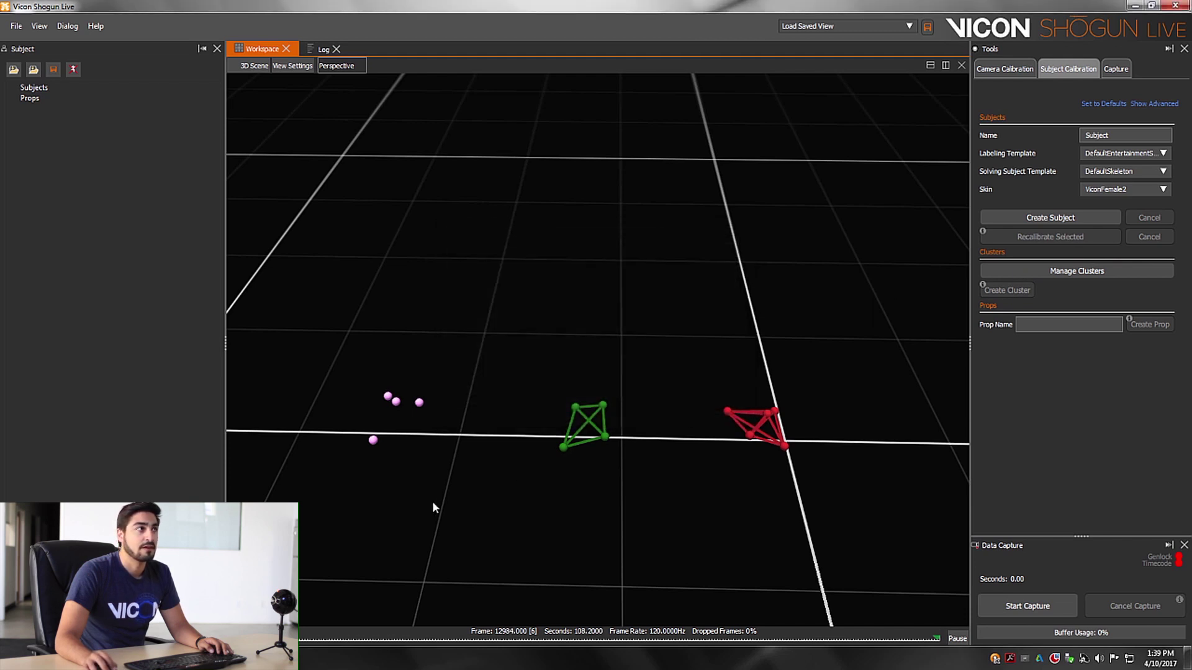
drag(309, 350, 470, 479)
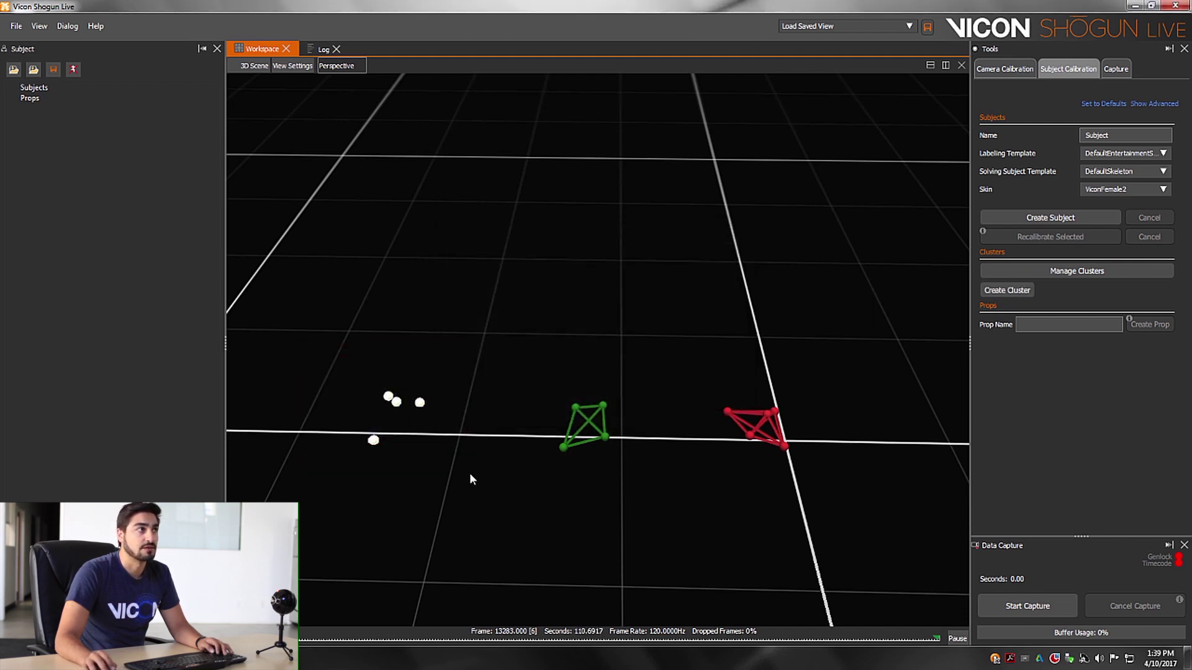
click(990, 293)
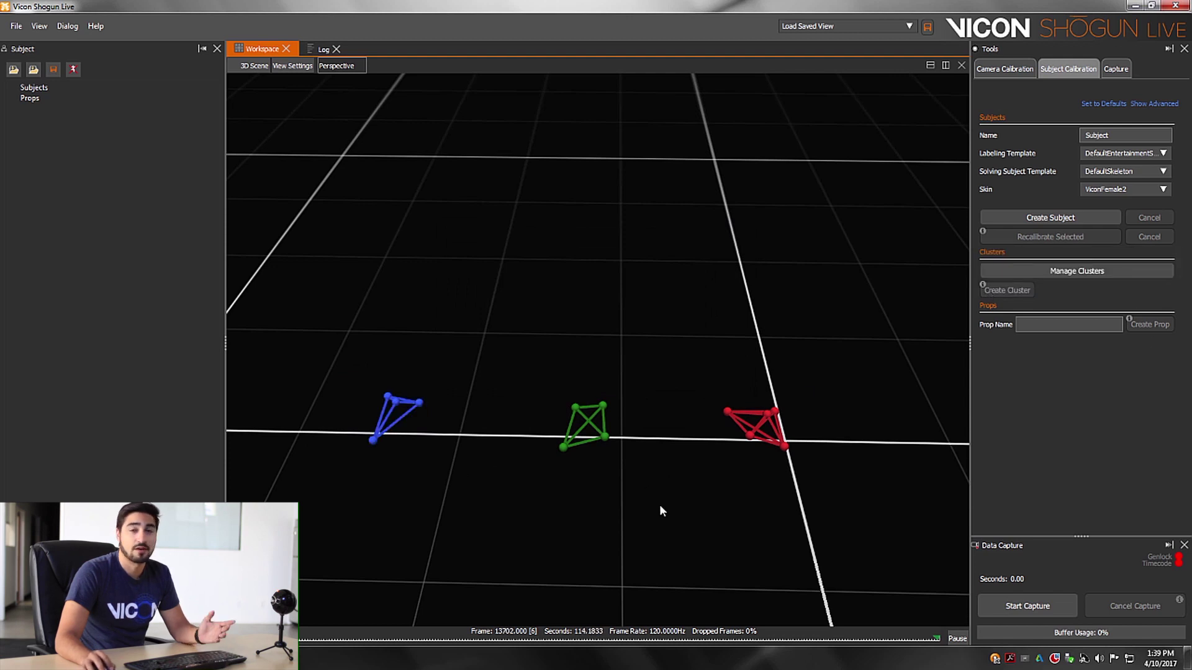
click(1032, 271)
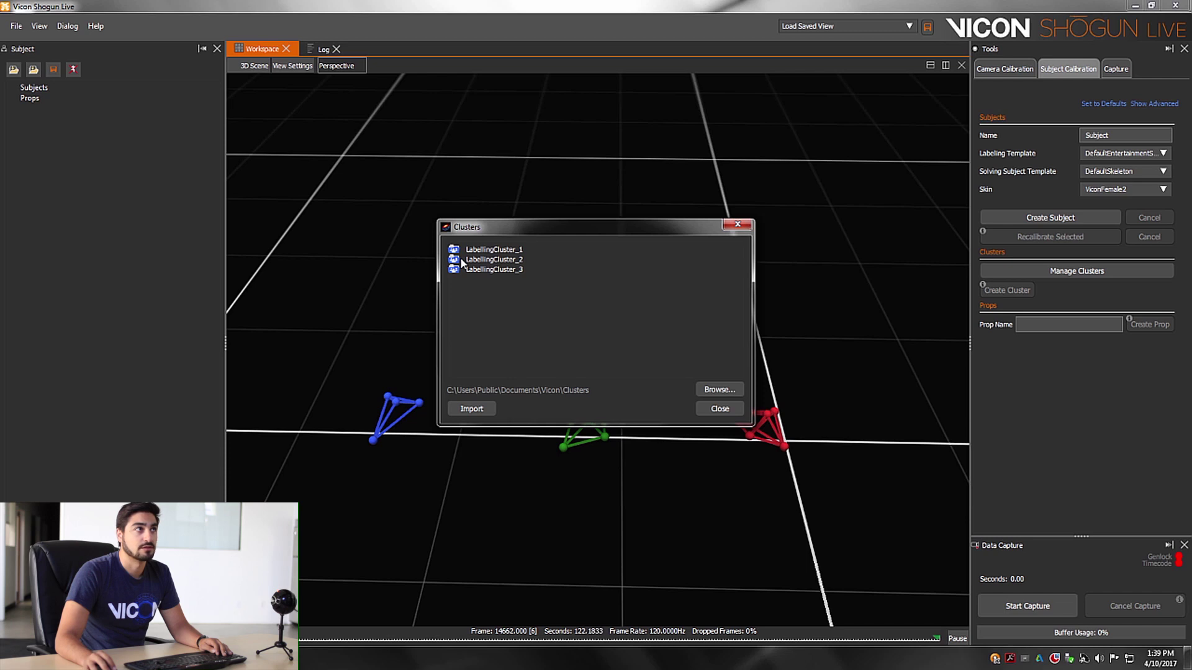
click(719, 408)
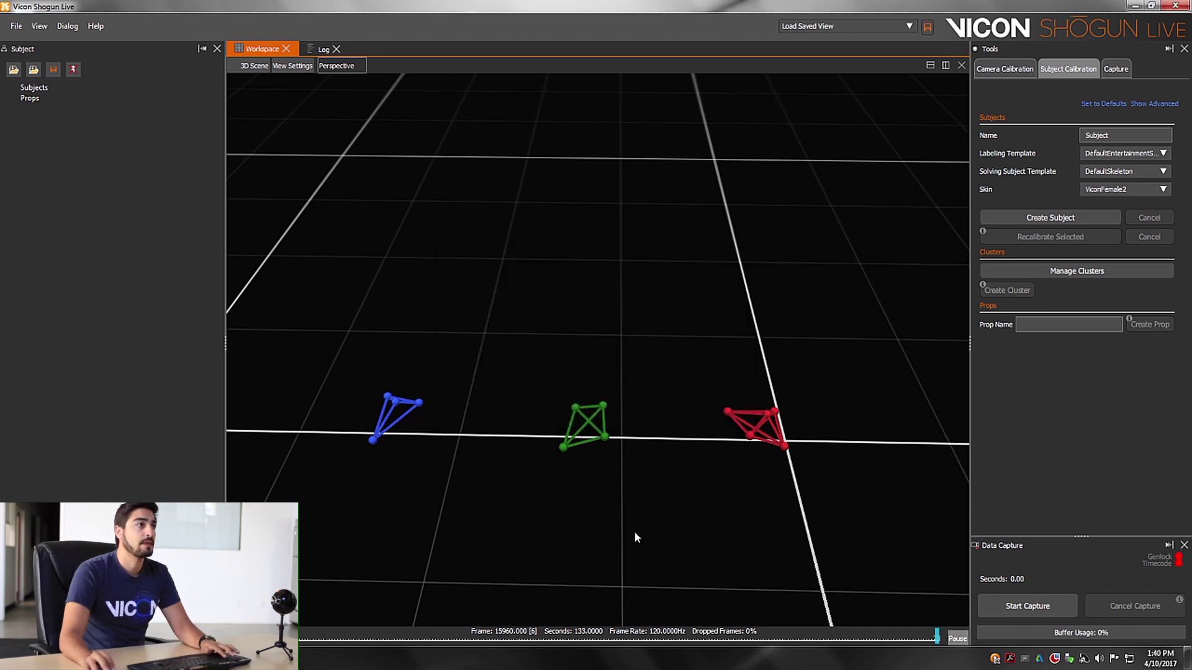
In the cluster manager, rename LabellingCluster_1 with the first performer's name.
drag(642, 532, 632, 524)
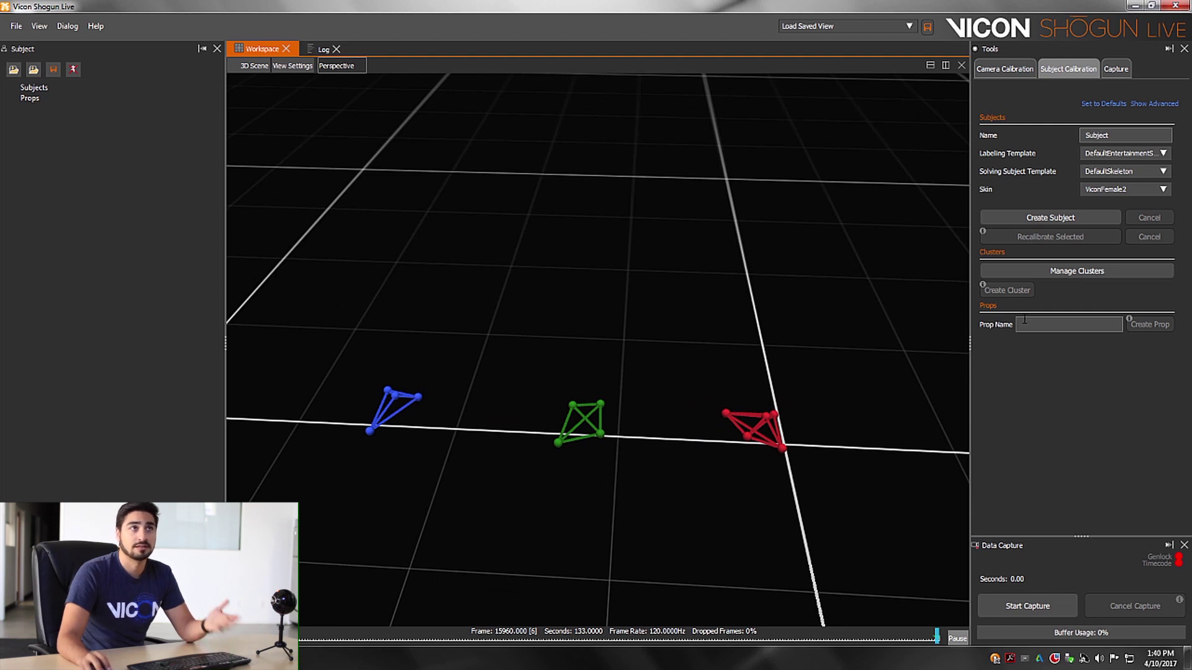
click(1042, 274)
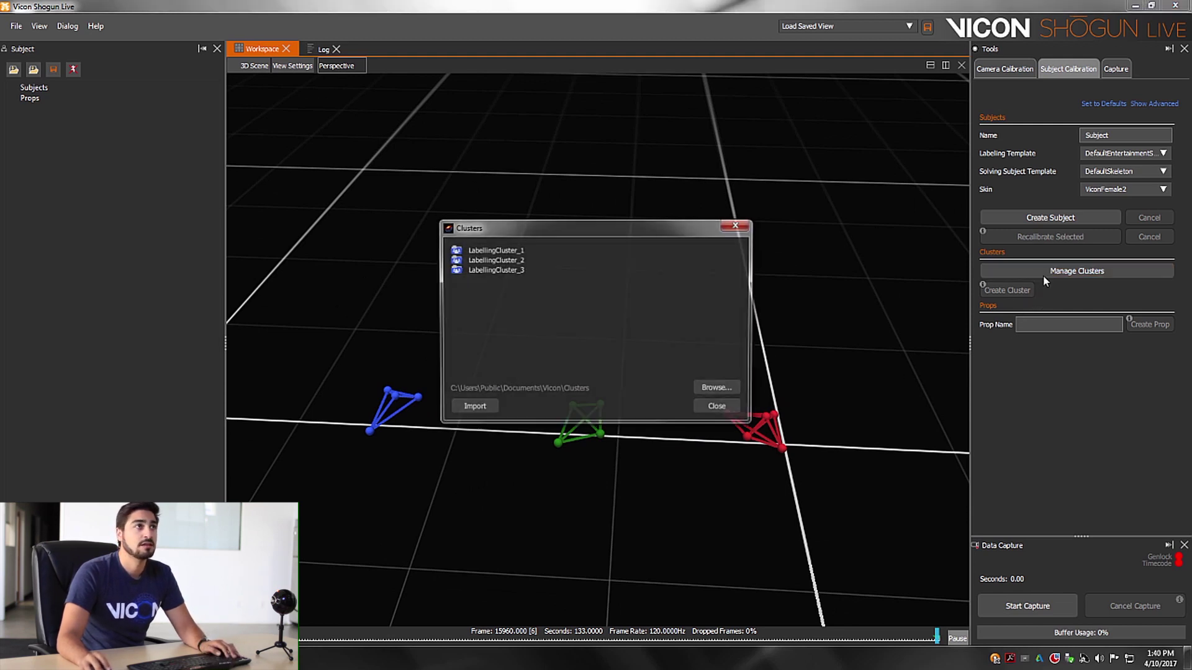
click(481, 251)
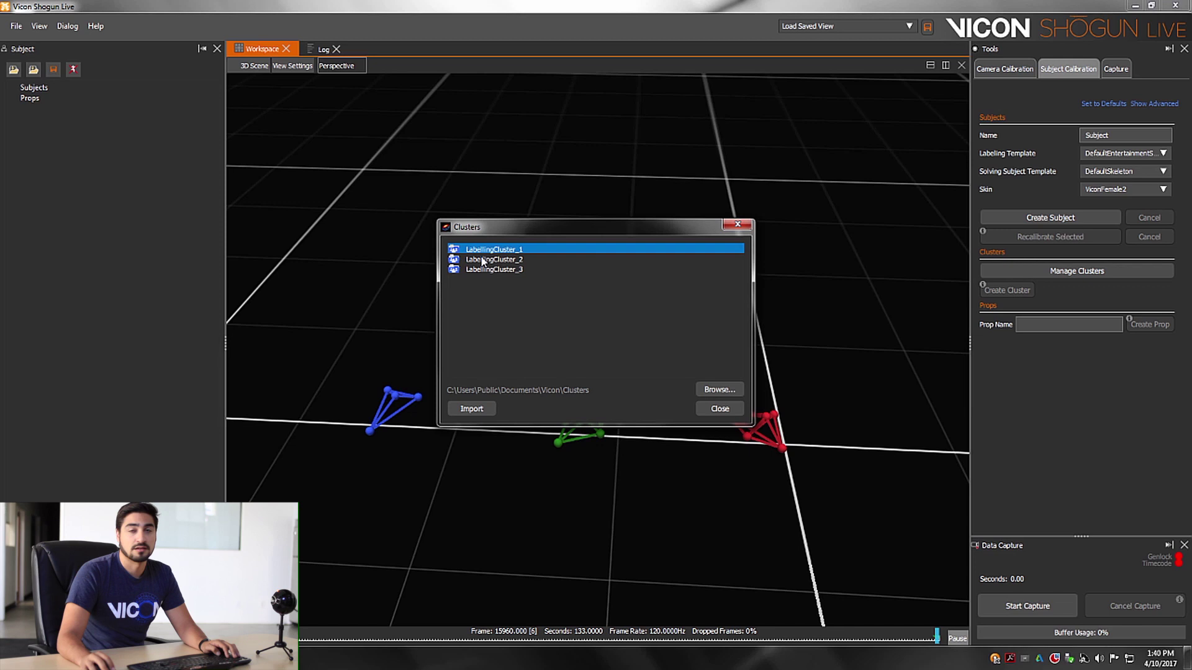
click(487, 261)
click(480, 251)
right_click(481, 251)
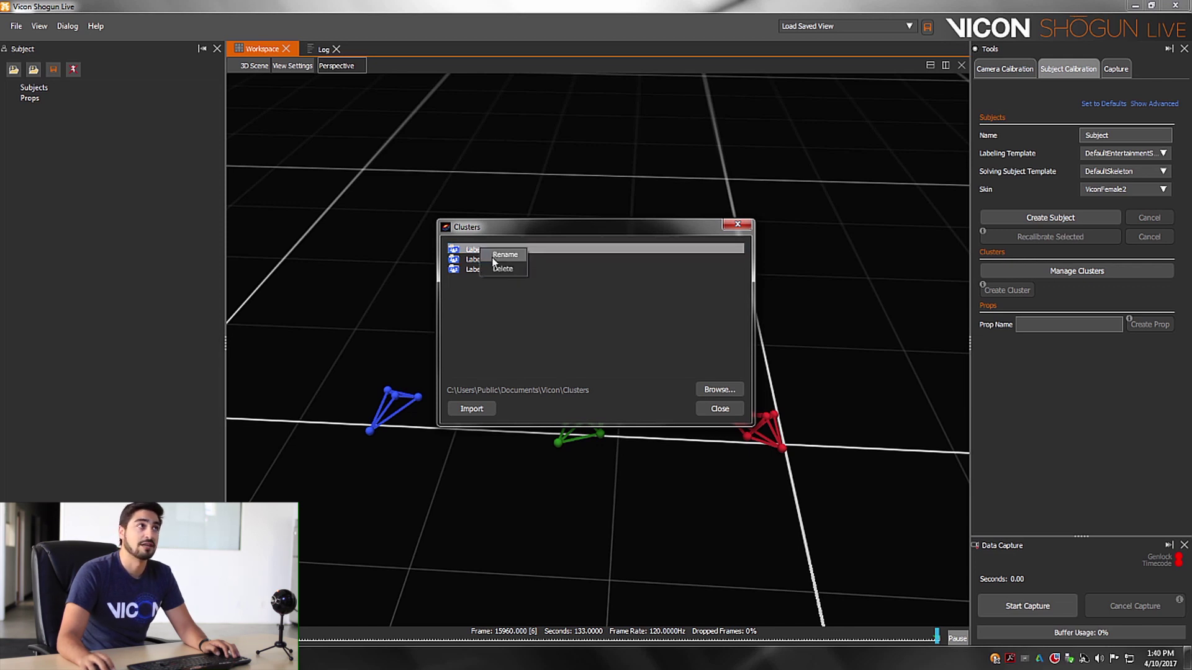
click(500, 256)
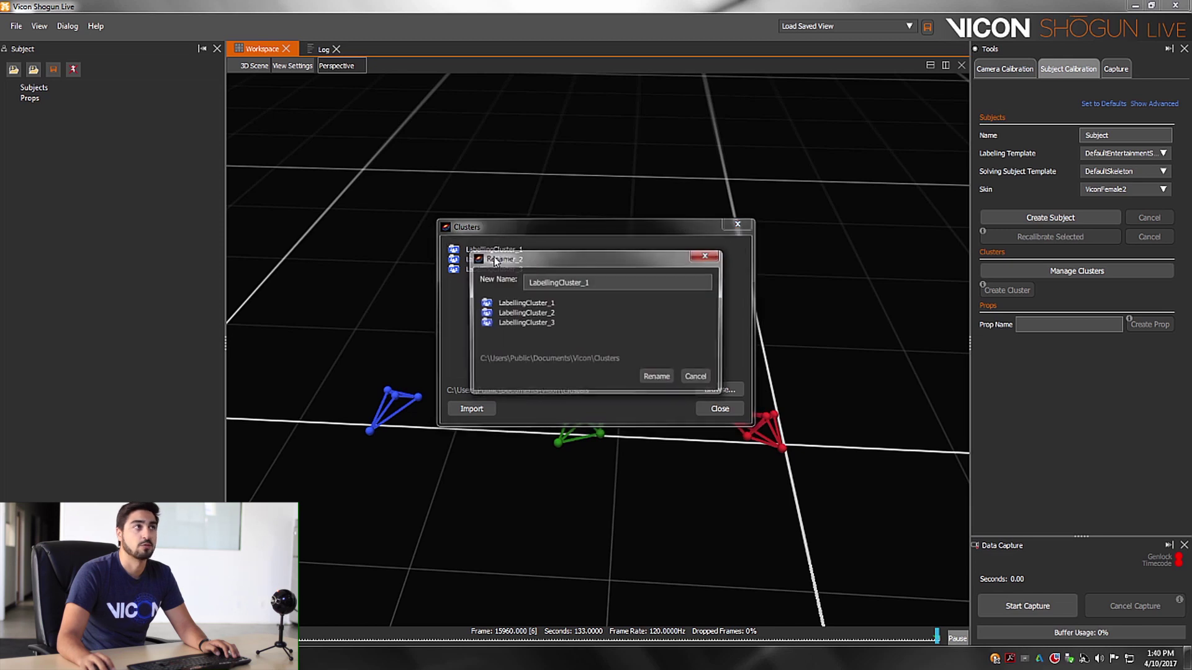
double_click(593, 281)
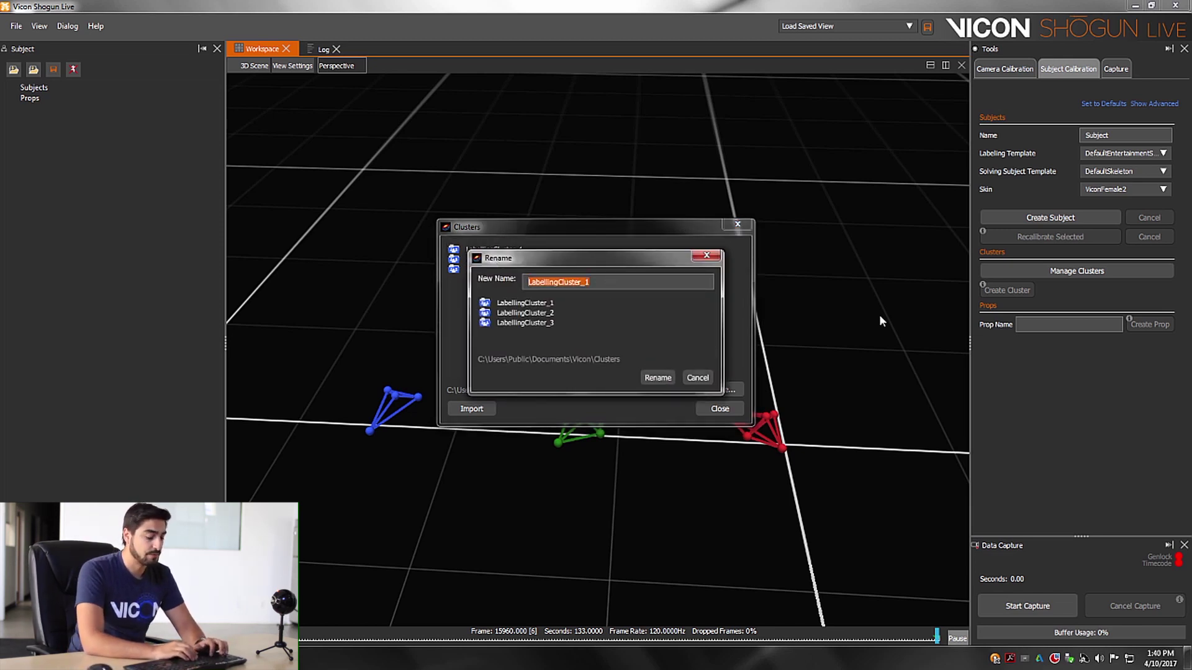
text(Juan)
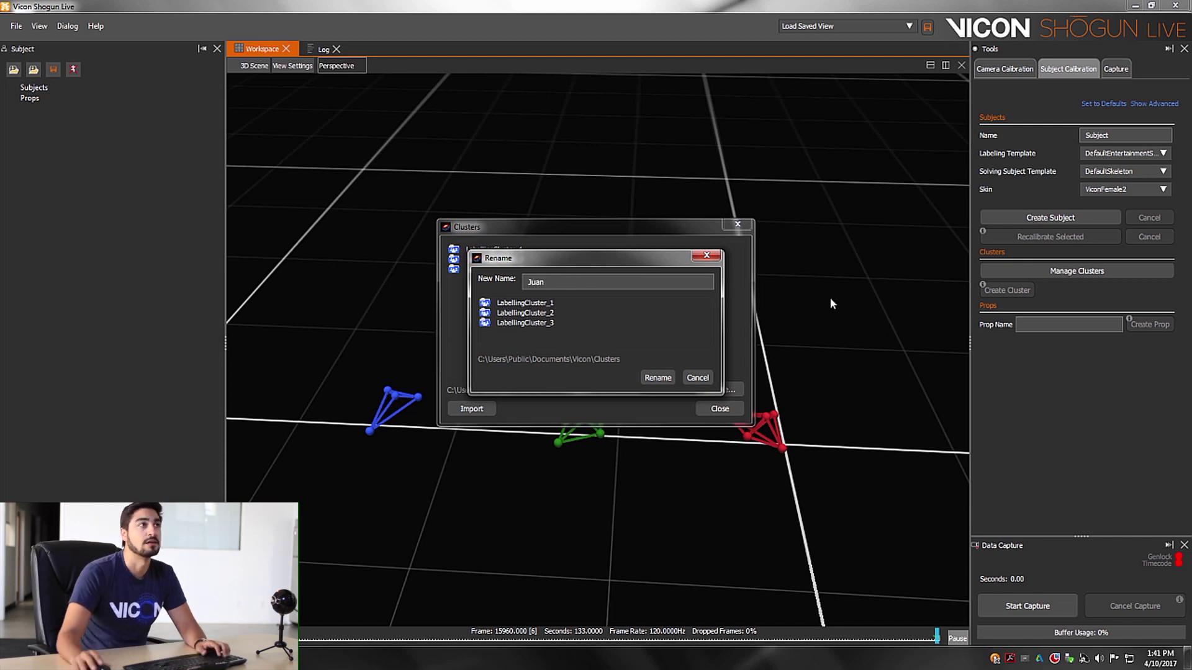
click(657, 379)
Rename LabellingCluster_2 with the second performer's name.
click(487, 261)
right_click(487, 260)
click(500, 263)
key(ctrl+a)
text(Greg)
click(657, 377)
Rename LabellingCluster_3 with the third performer's name.
click(488, 269)
right_click(488, 269)
click(501, 272)
key(ctrl+a)
text(Tim)
click(656, 377)
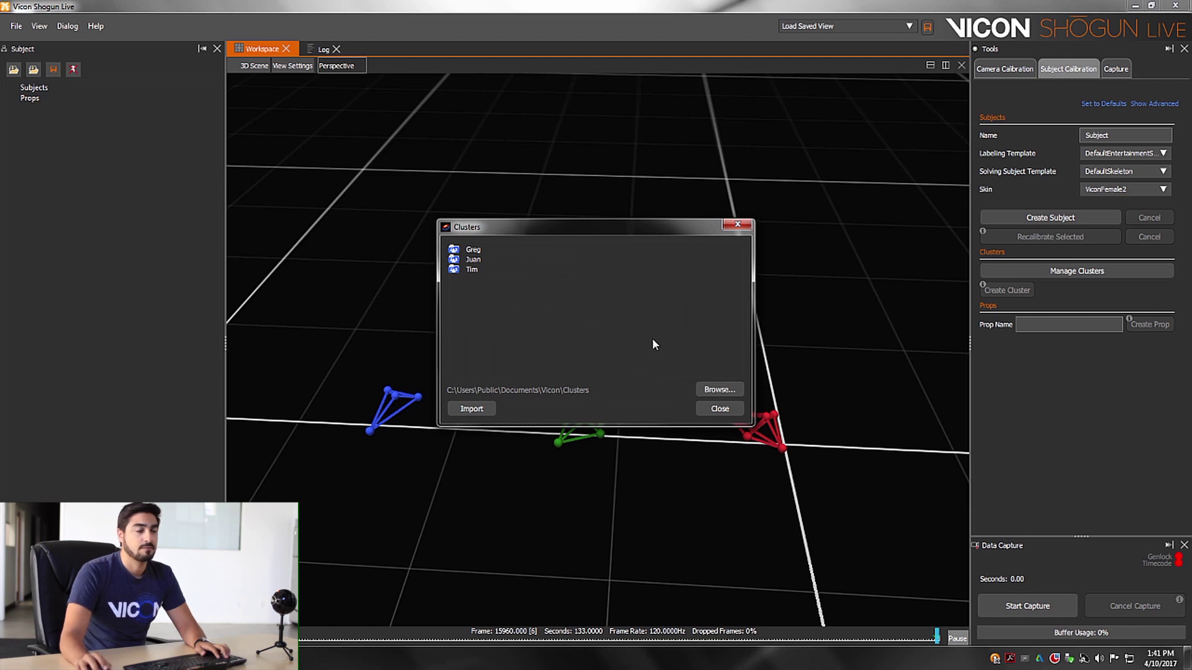
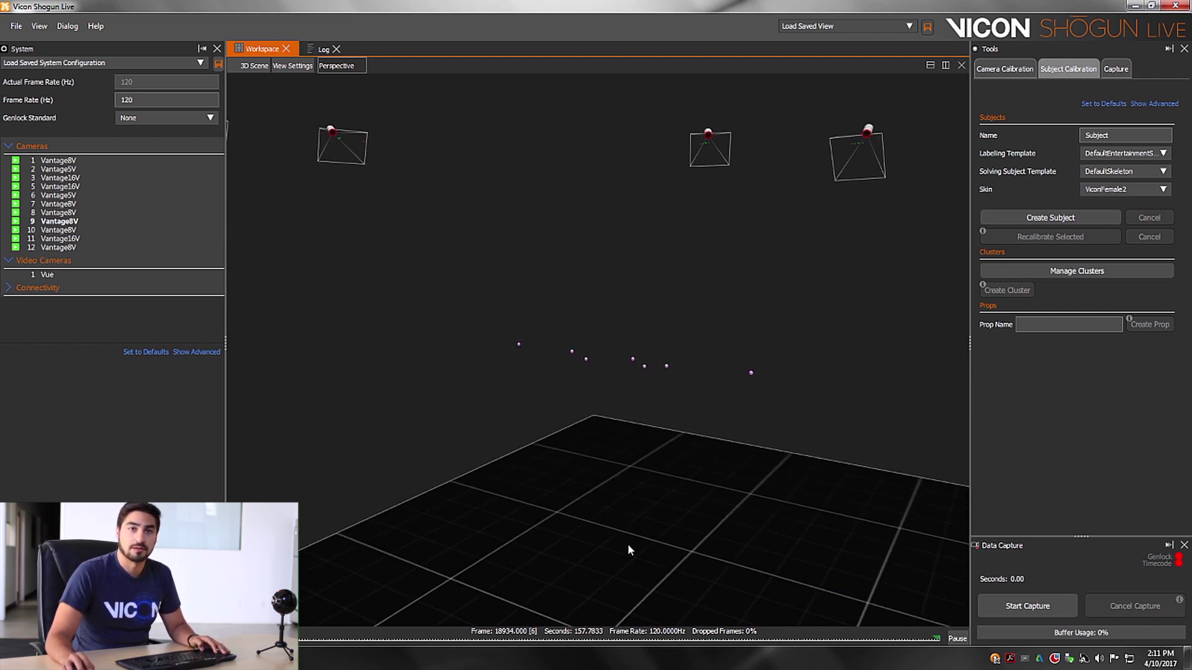
Create a prop named Katana from all seven markers in the 3D scene.
mouse_move(546, 452)
mouse_down()
mouse_move(556, 471)
mouse_move(556, 451)
mouse_up()
drag(539, 382, 578, 421)
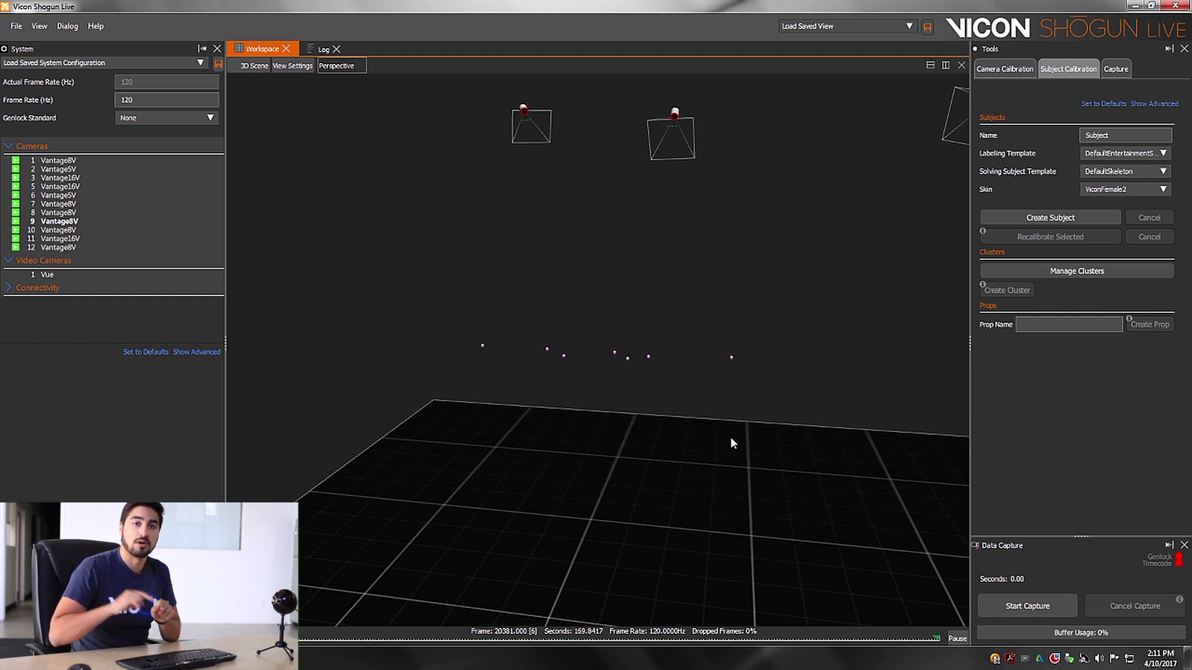
mouse_move(730, 437)
mouse_down()
mouse_move(675, 399)
mouse_move(676, 418)
mouse_move(681, 407)
mouse_move(730, 421)
mouse_up()
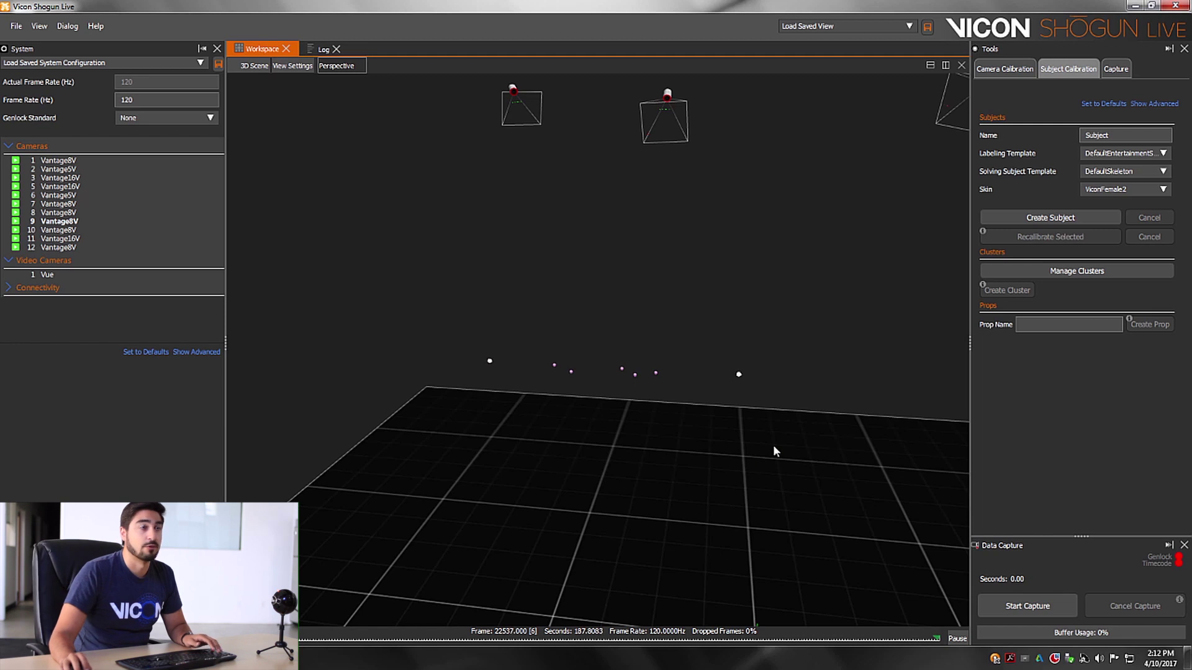
drag(772, 433, 701, 404)
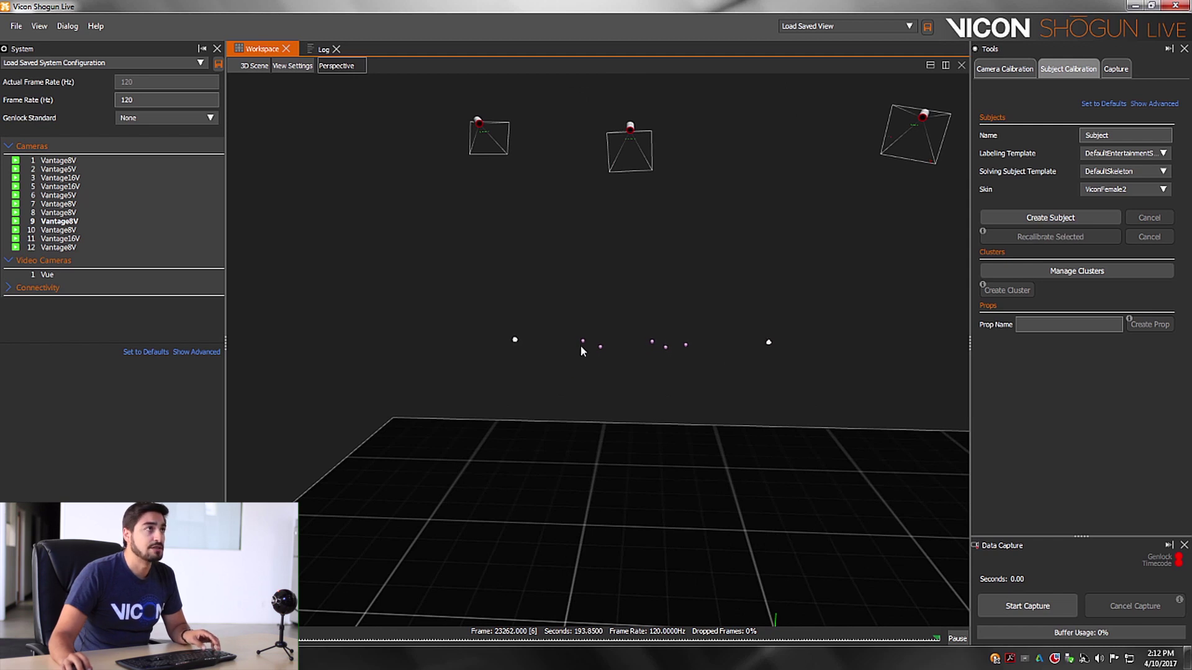
click(645, 343)
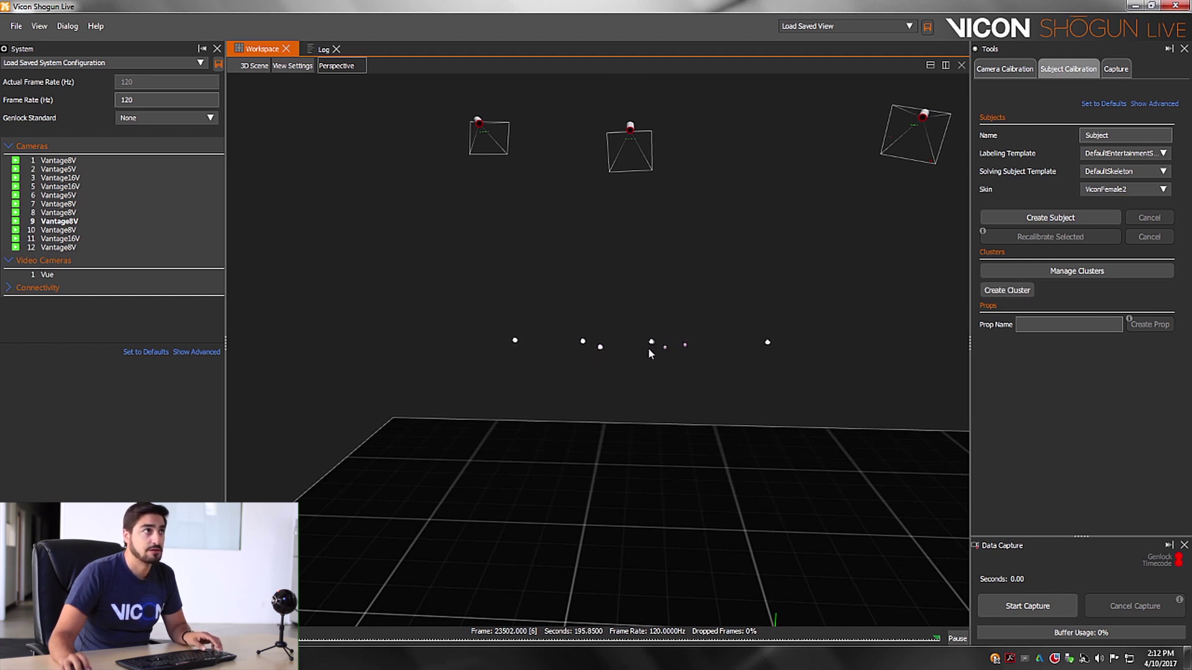
ctrl+click(685, 346)
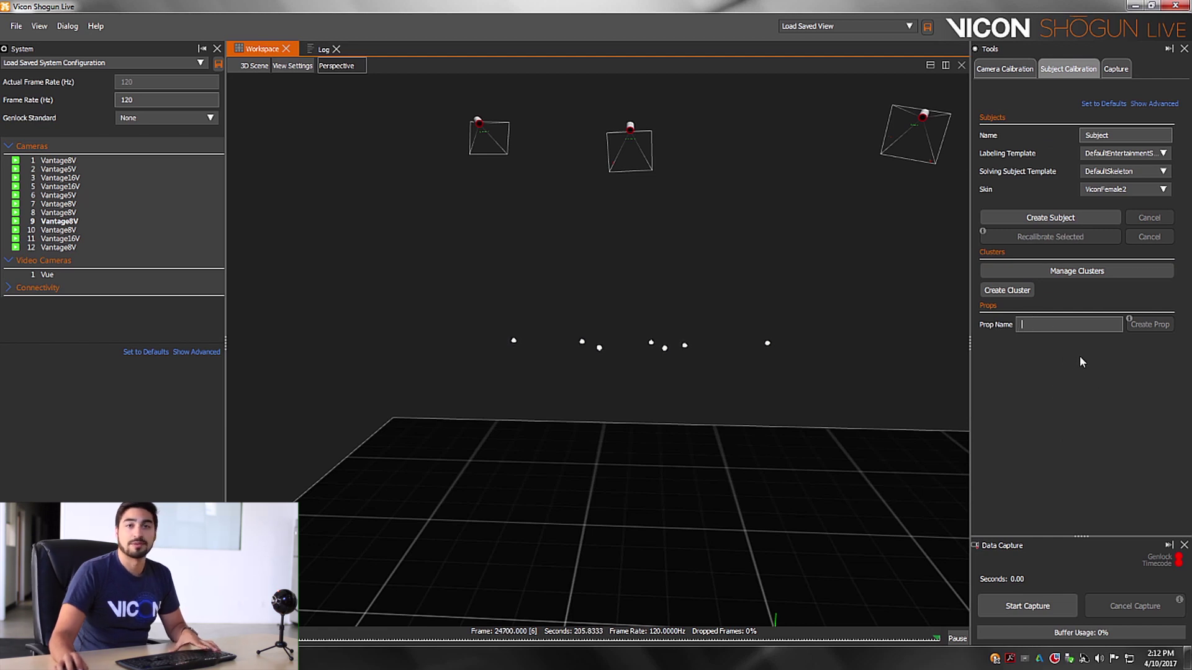
click(1065, 323)
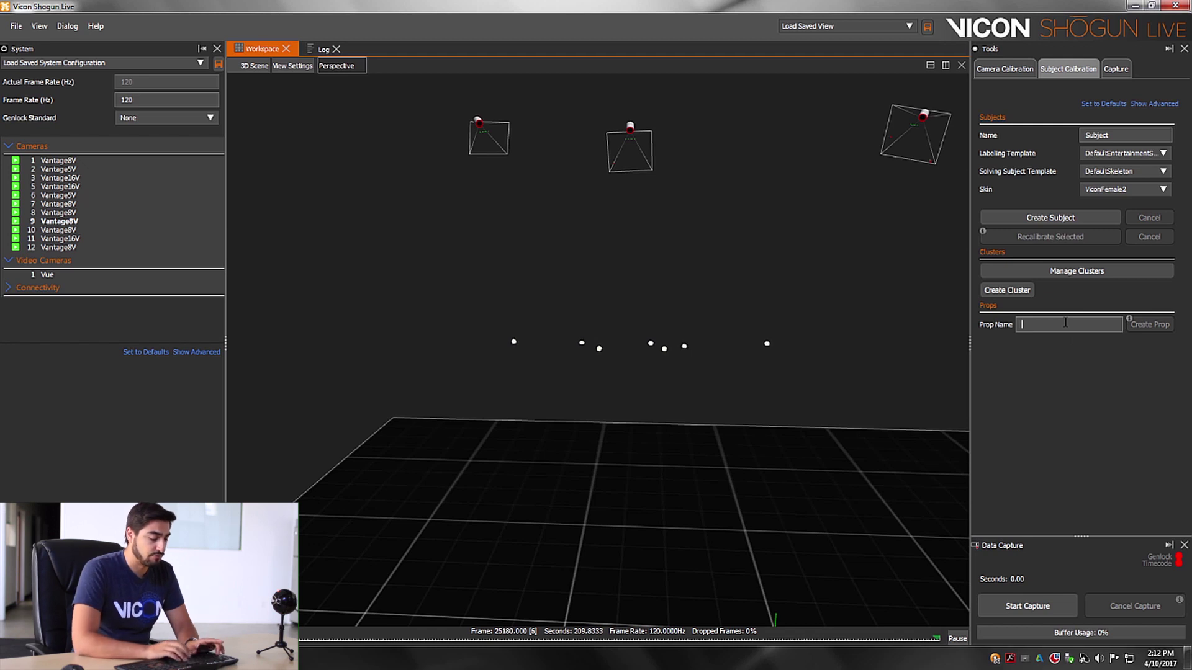
text(Katana)
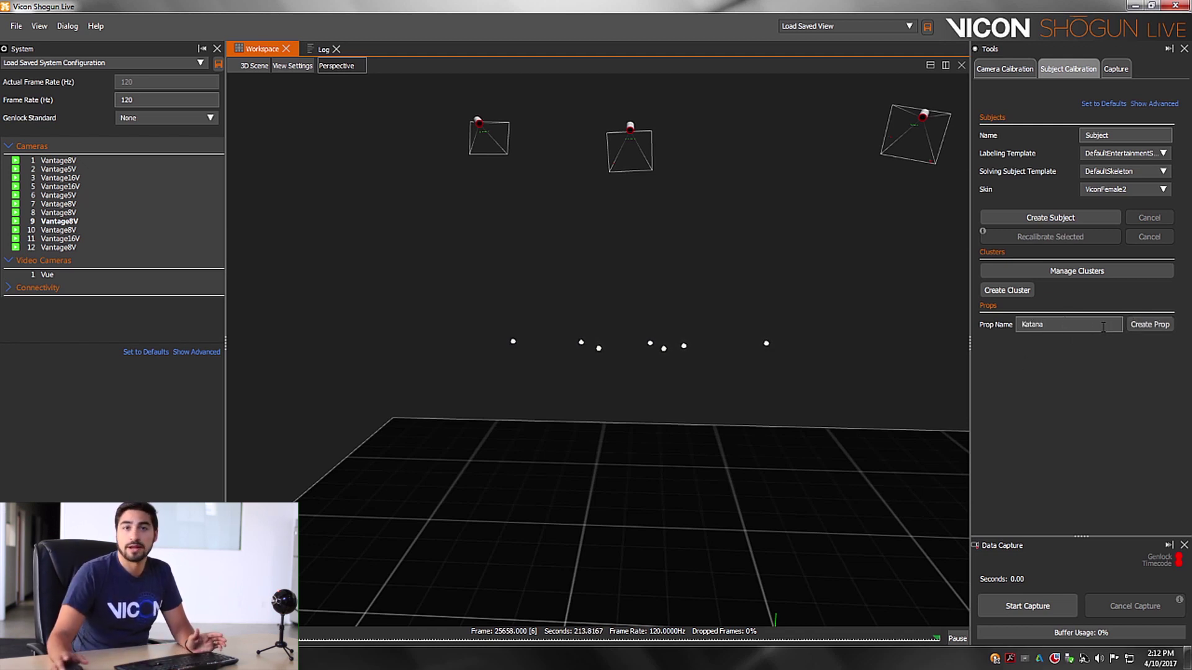
click(1141, 329)
drag(906, 376, 768, 396)
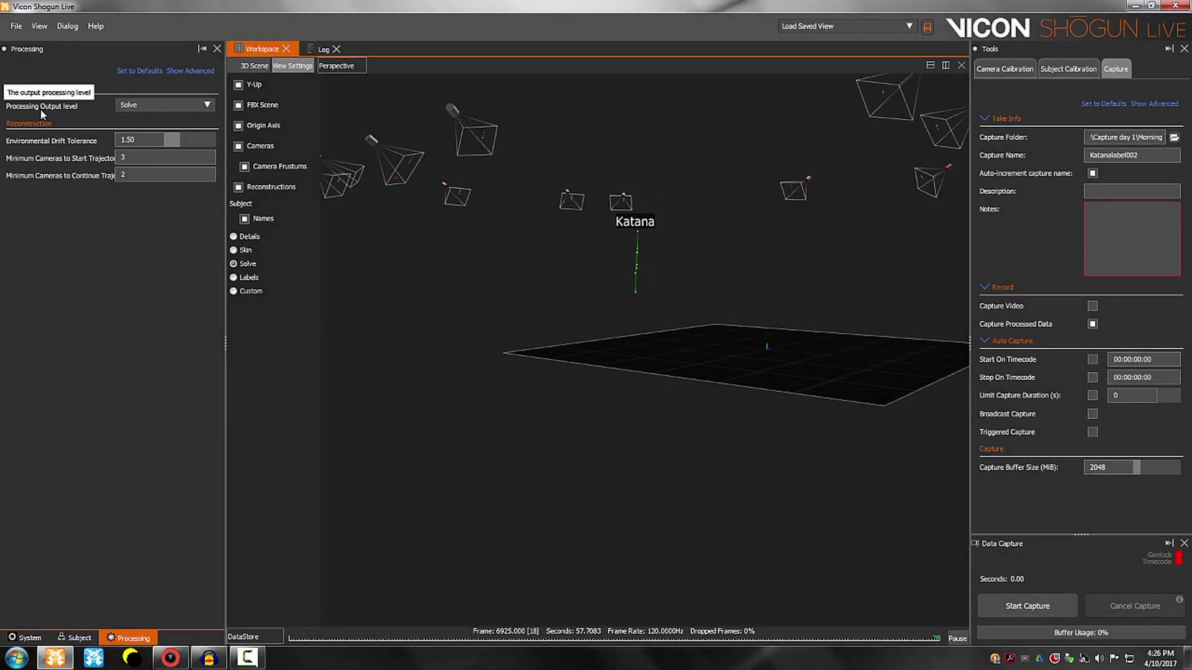
Set the processing output level to Reconstruct and return it to Solve.
click(174, 106)
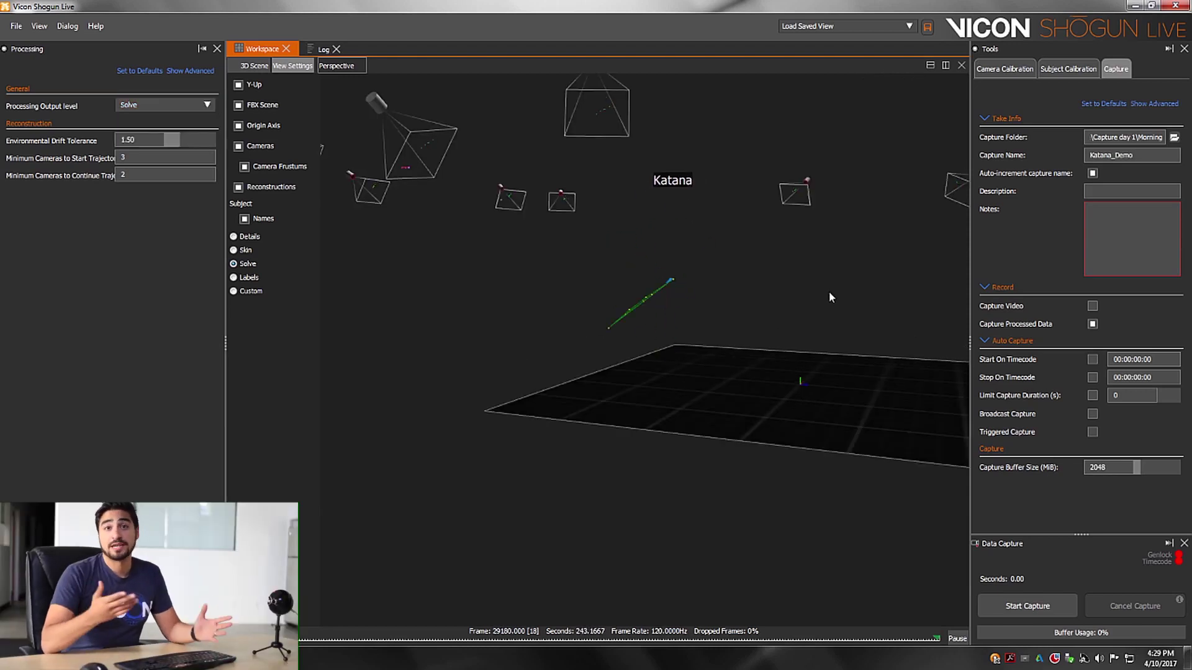
click(164, 105)
click(150, 140)
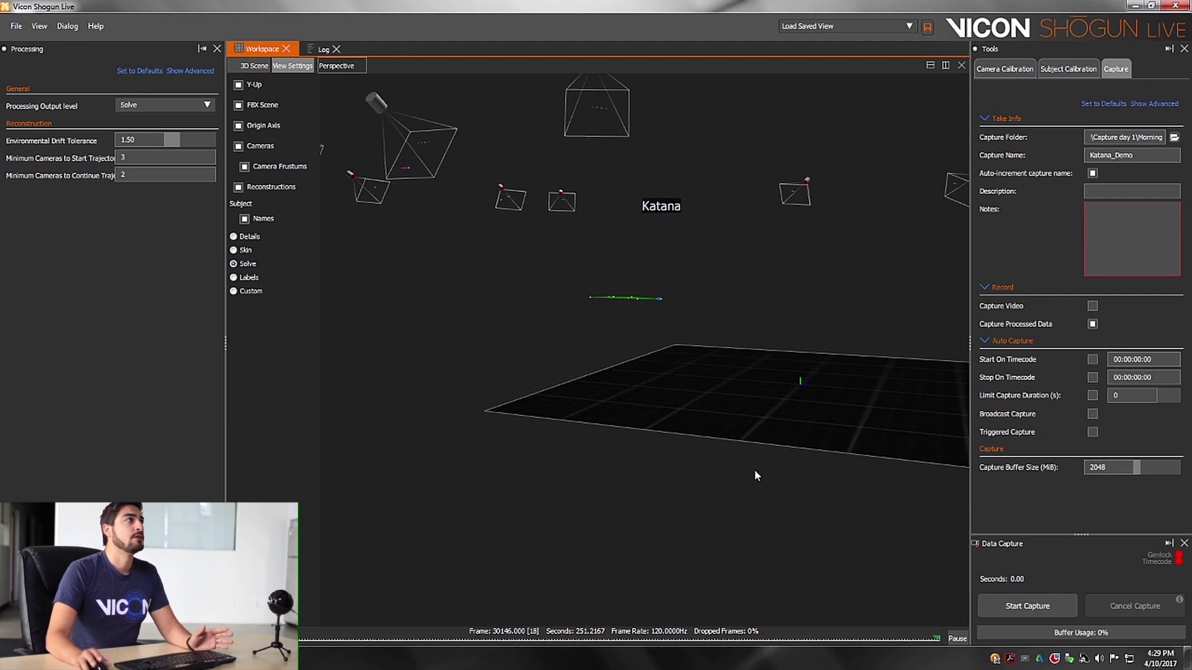
click(126, 107)
click(137, 139)
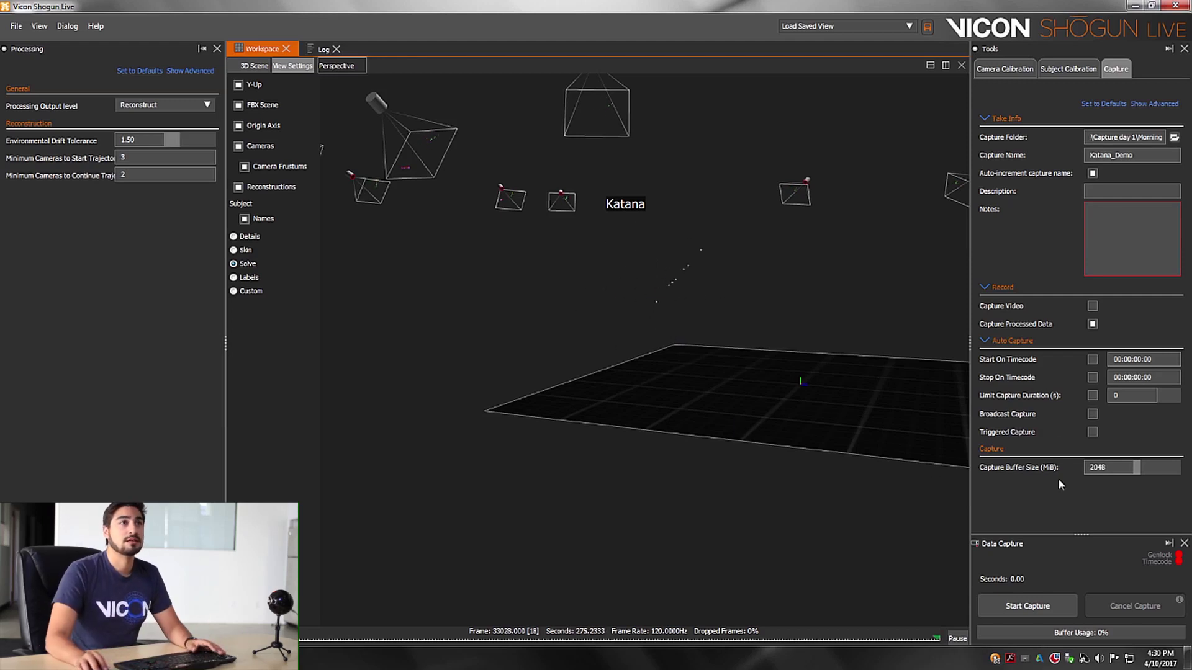
click(167, 104)
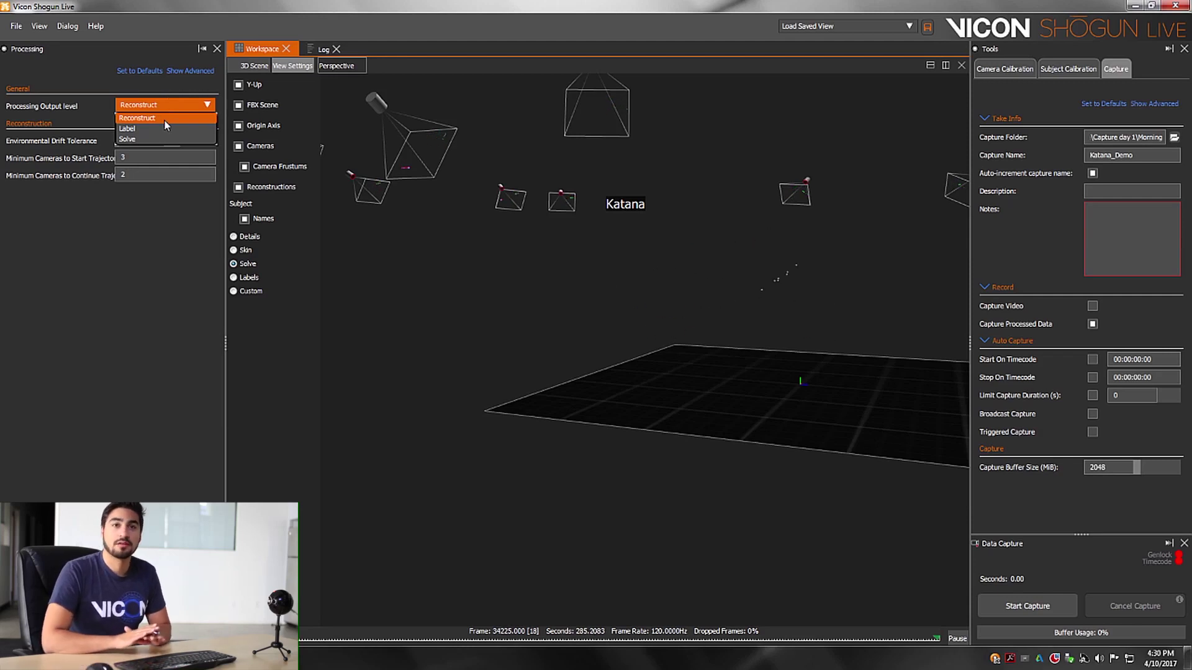
click(132, 139)
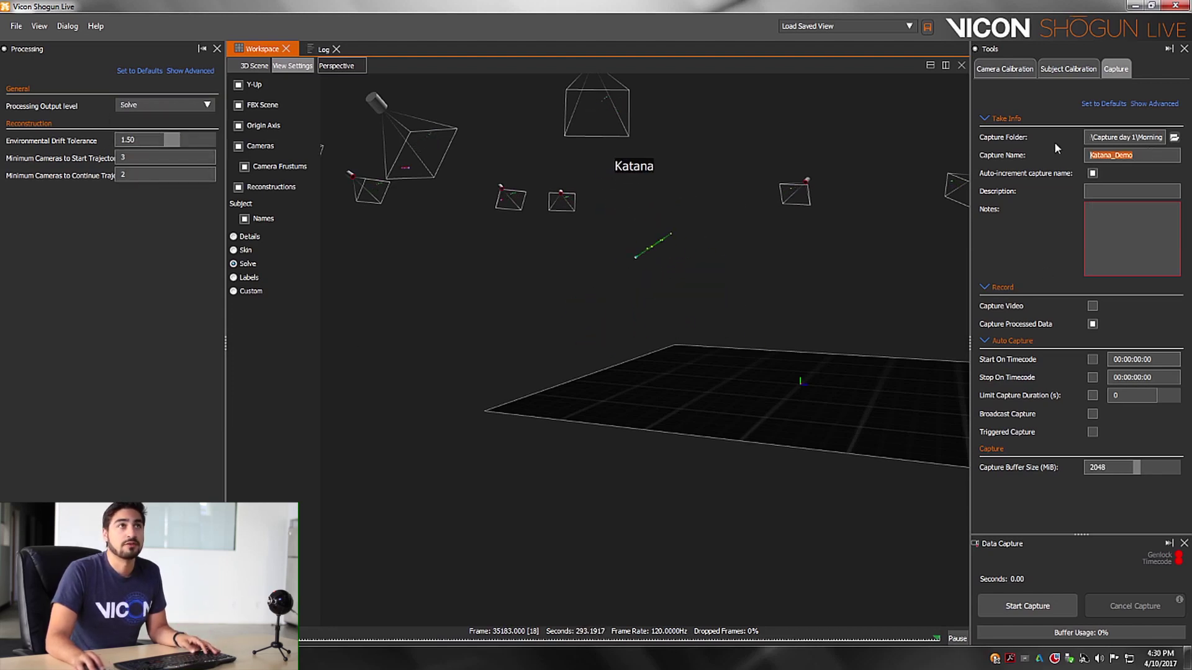
double_click(1144, 155)
click(692, 470)
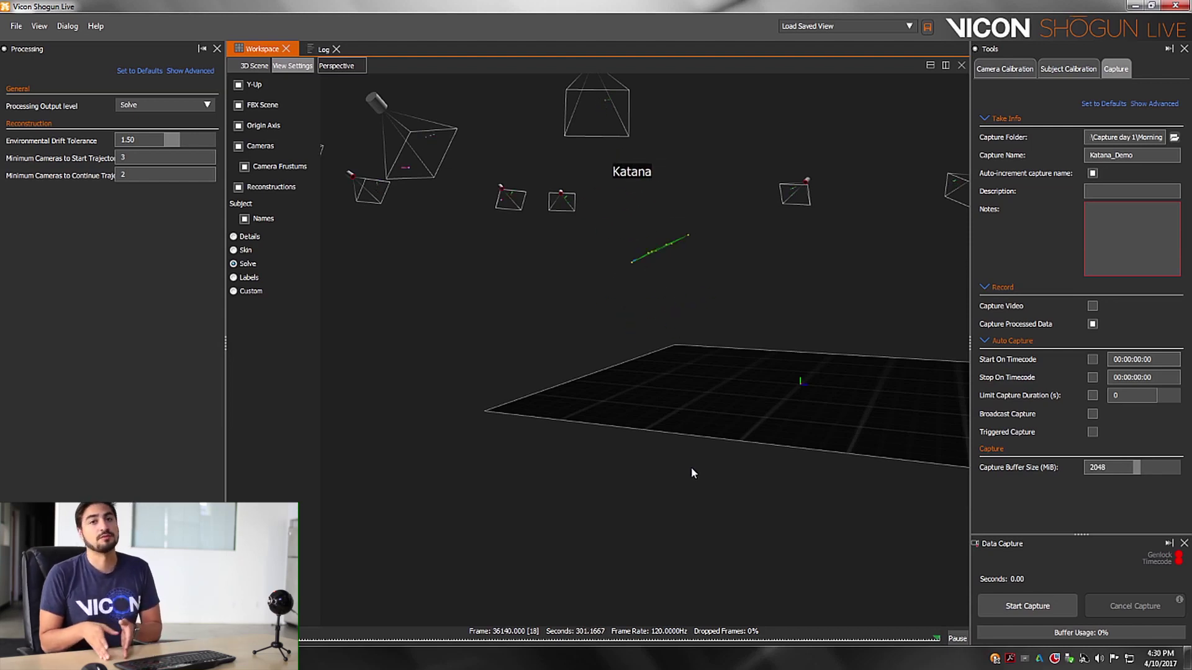
click(148, 105)
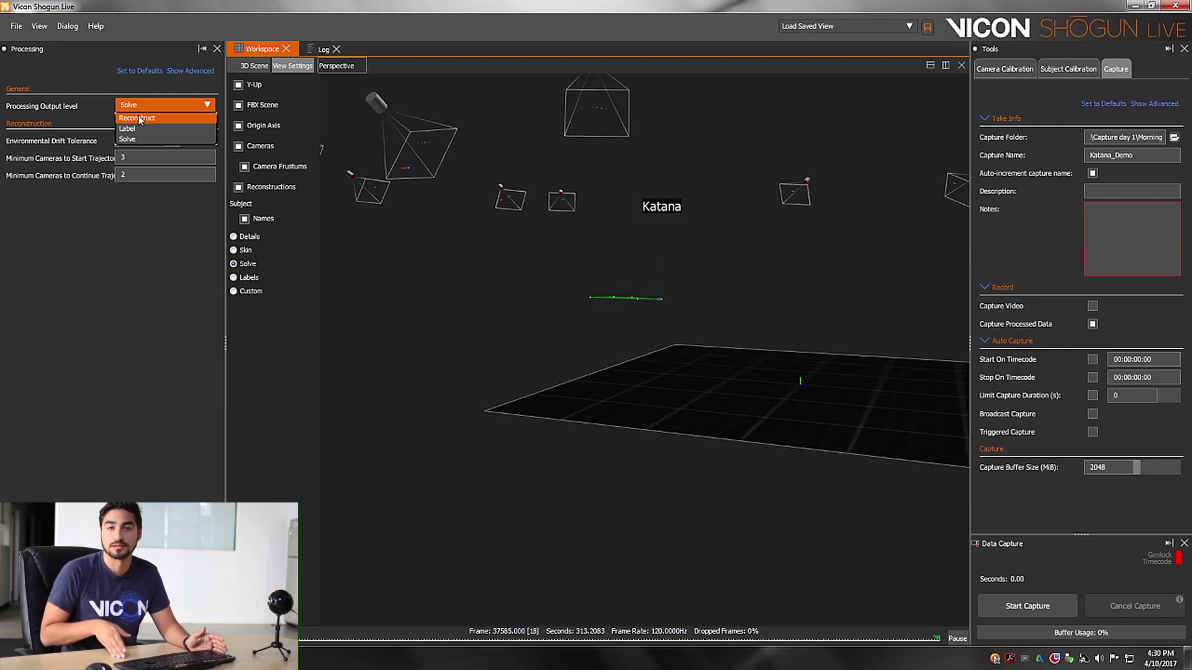
click(703, 237)
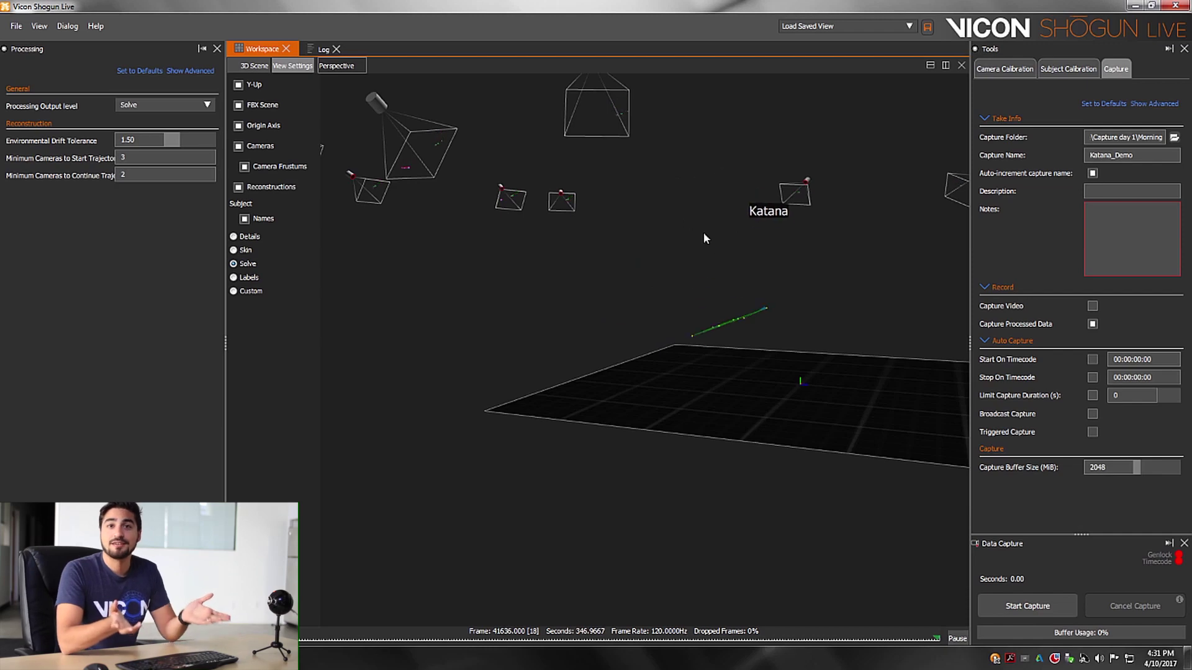